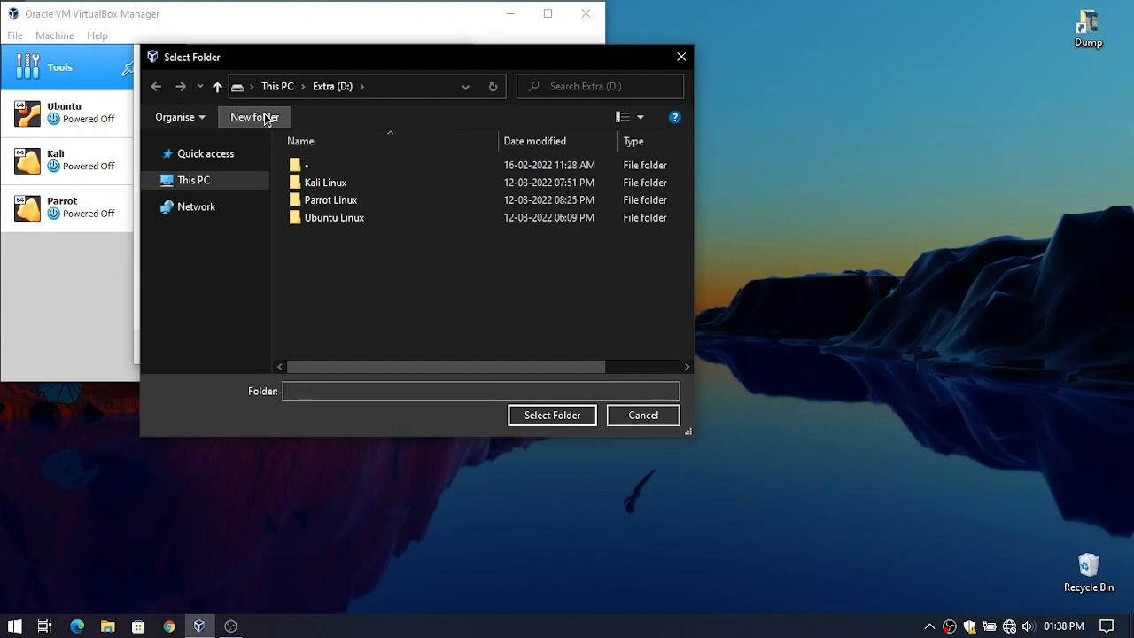
Create a folder named Ubuntu DDE on the Extra (D:) drive and choose it as the machine folder.
text(Ubuntu DDE)
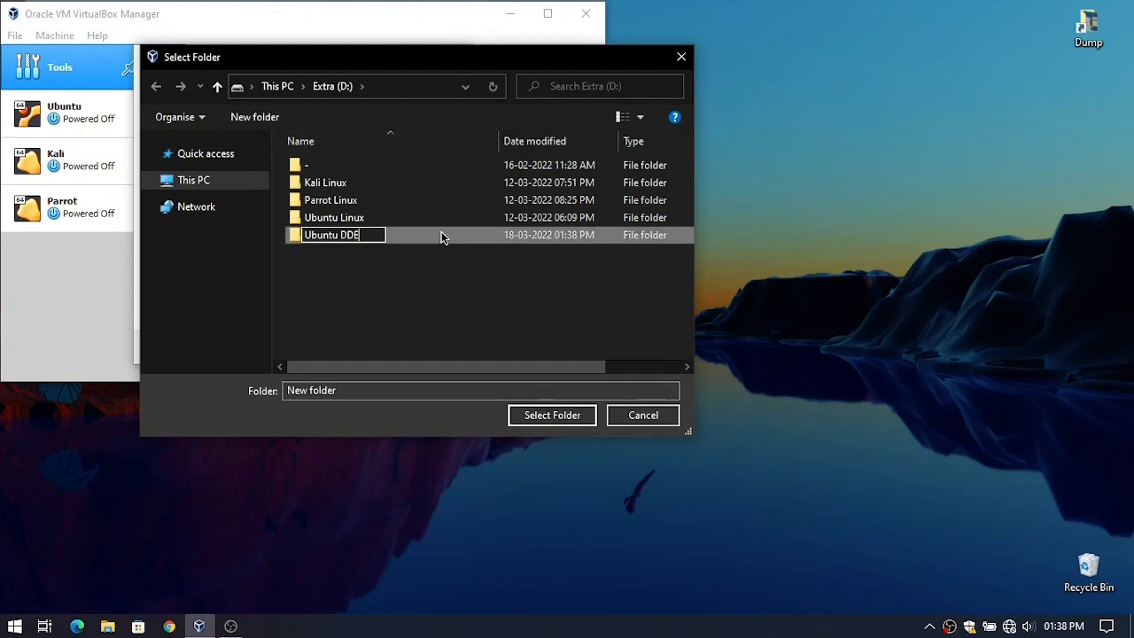
click(387, 239)
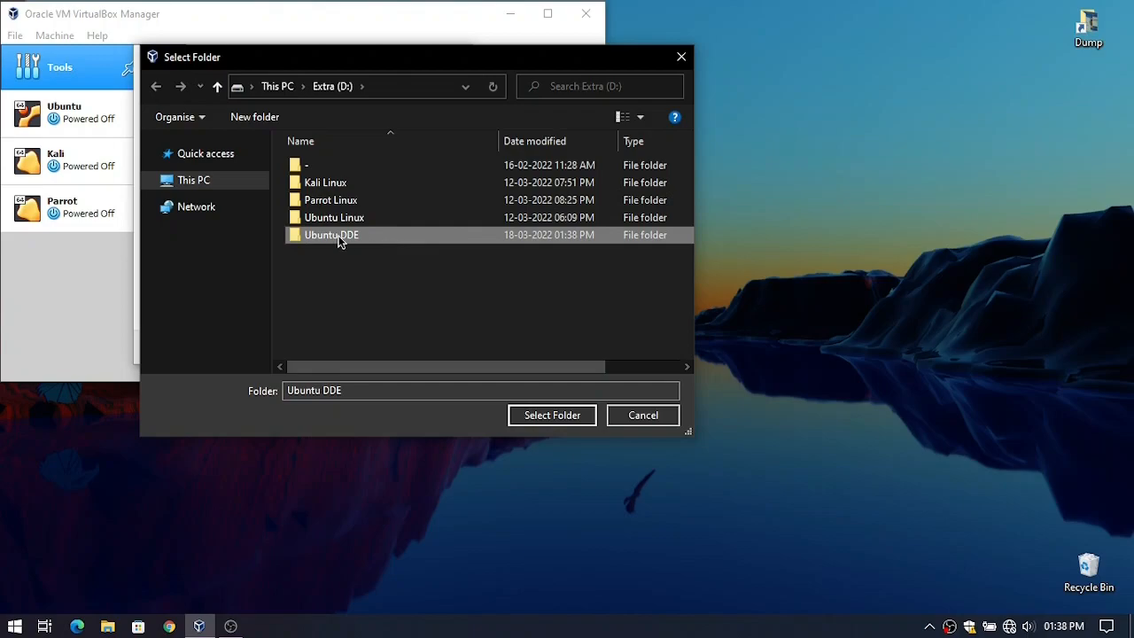
click(552, 416)
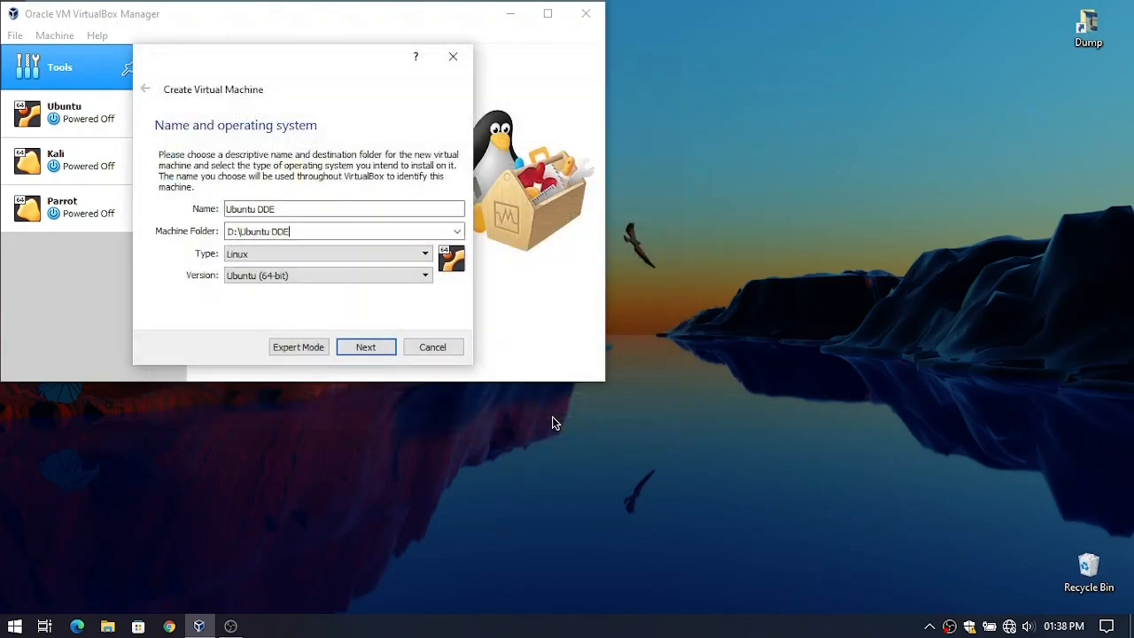
Keep Ubuntu (64-bit) as the version and allocate 5162 MB of memory to the new virtual machine.
click(265, 275)
click(264, 274)
click(379, 347)
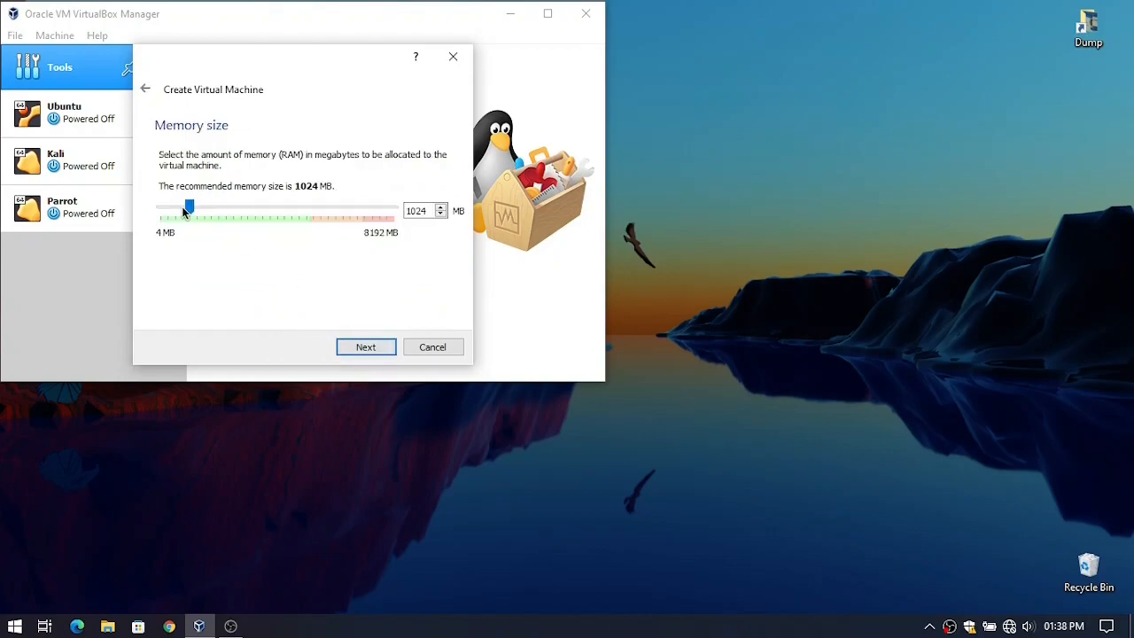
drag(191, 206, 309, 271)
click(358, 345)
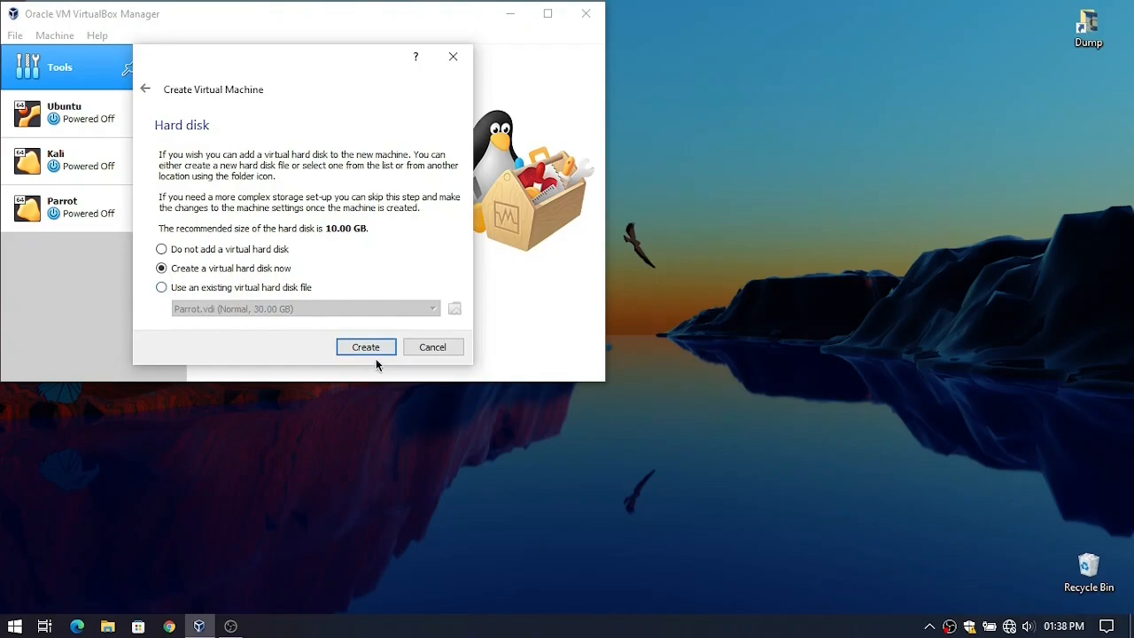
Create a VDI virtual hard disk for the machine with a size of 30.00 GB.
click(372, 347)
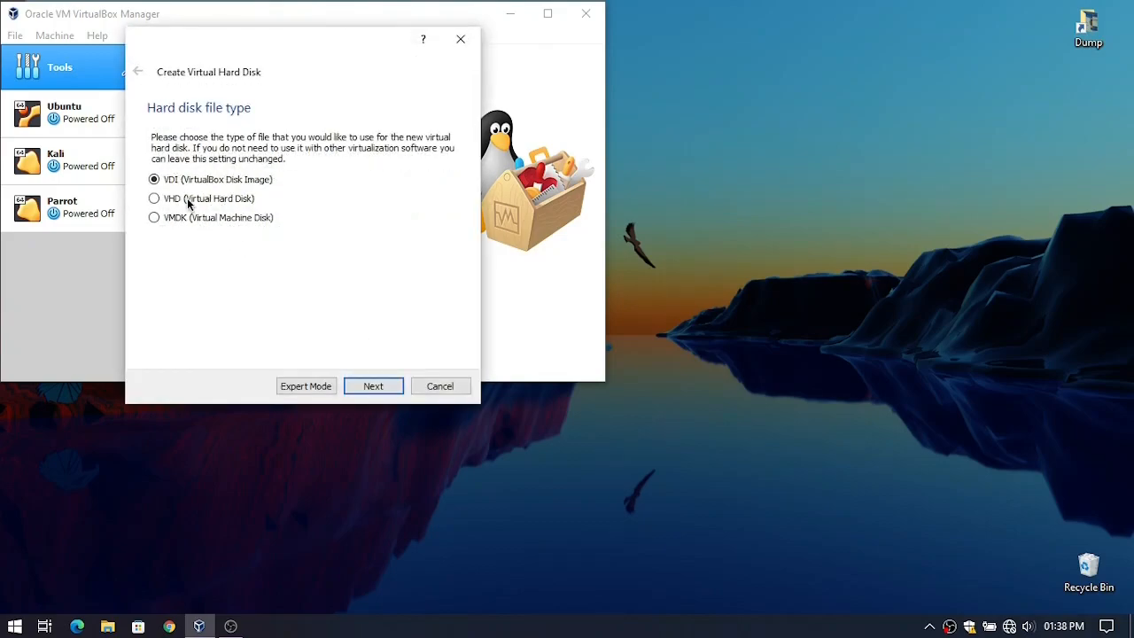
click(374, 387)
click(373, 387)
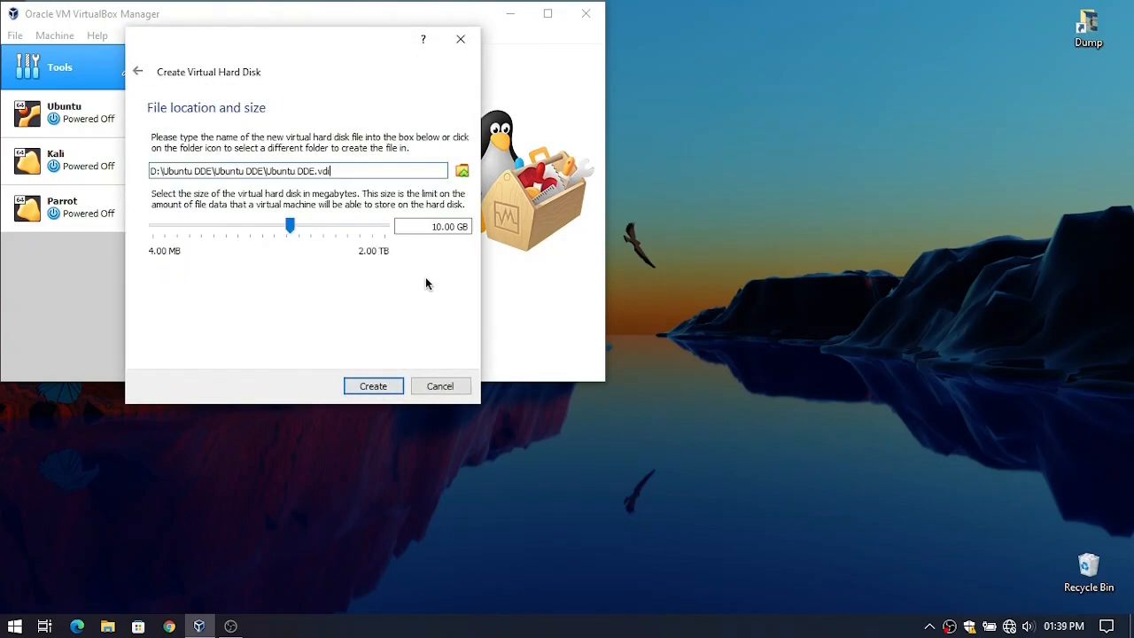
click(435, 228)
key(BackSpace)
text(3)
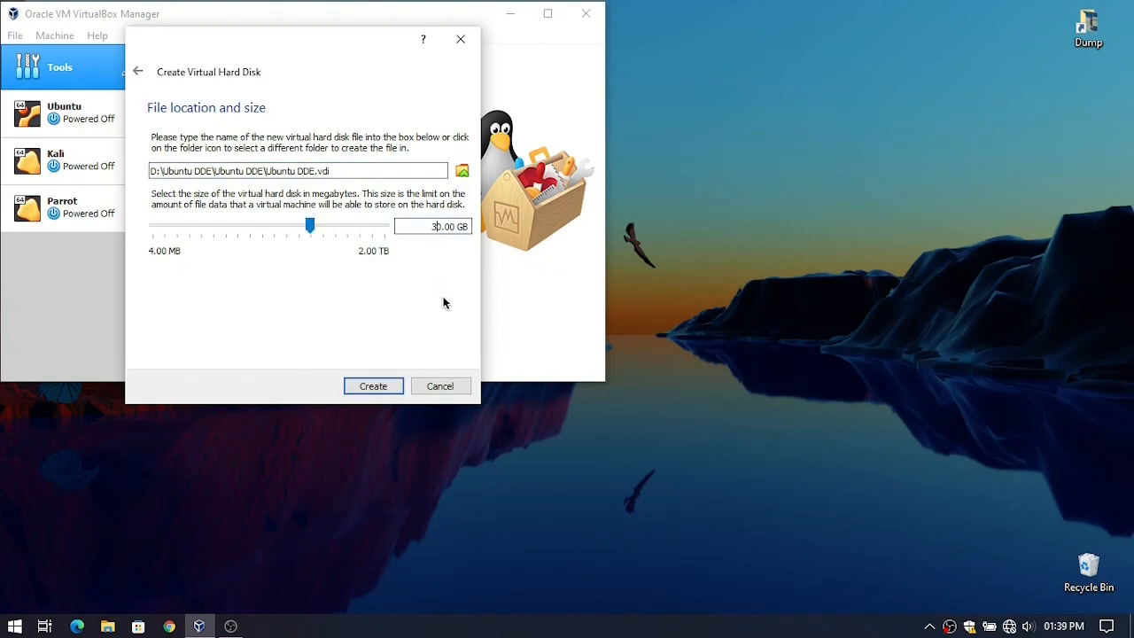
click(373, 387)
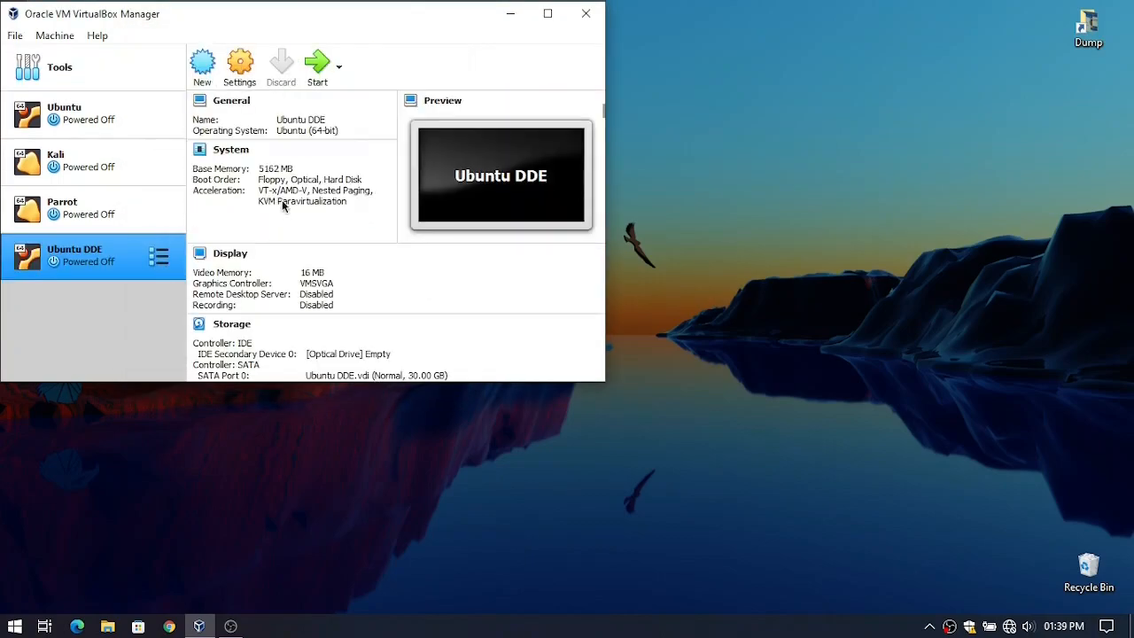
Set both the shared clipboard and drag'n'drop of the Ubuntu DDE machine to Bidirectional.
click(236, 71)
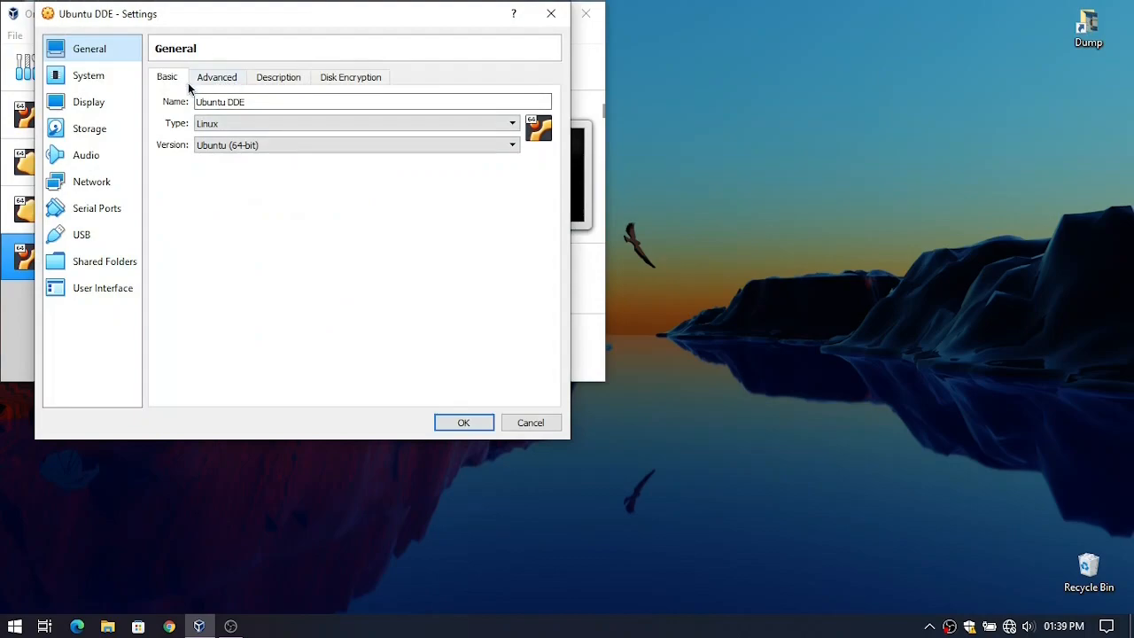
click(209, 78)
click(266, 126)
click(272, 171)
click(265, 147)
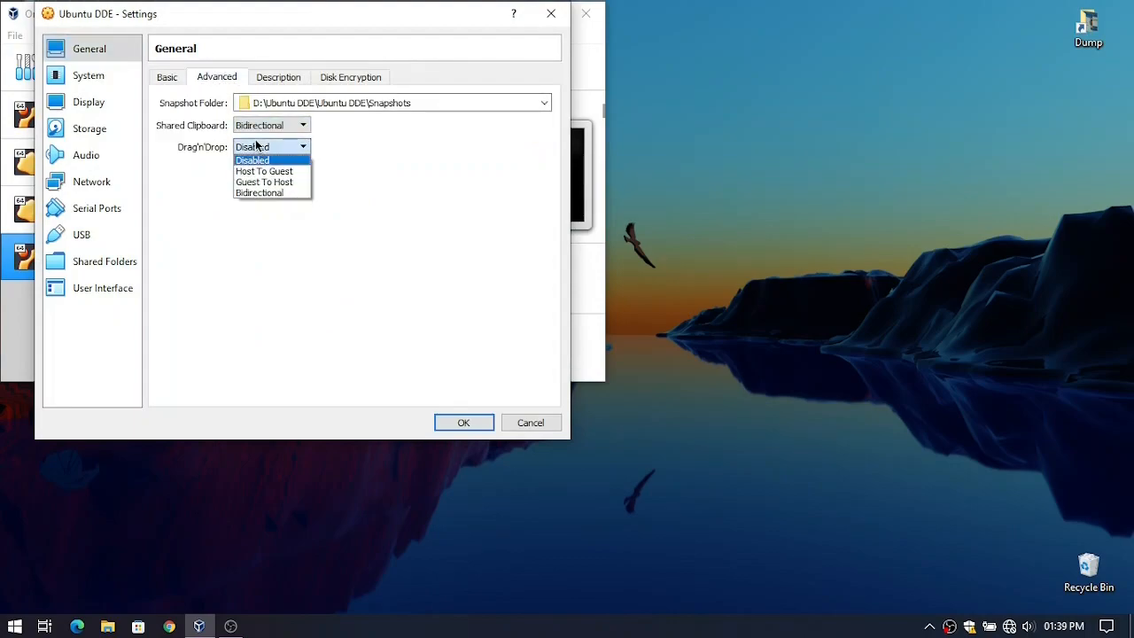
click(263, 193)
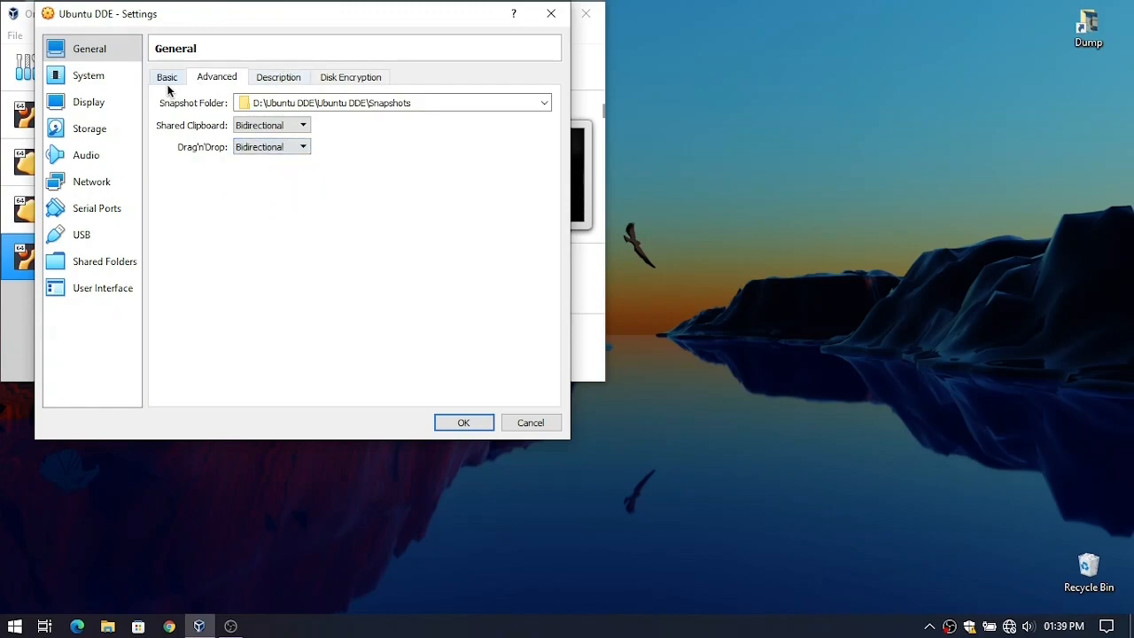
Assign 2 processors to the Ubuntu DDE machine and review its acceleration and motherboard settings.
click(127, 78)
click(254, 78)
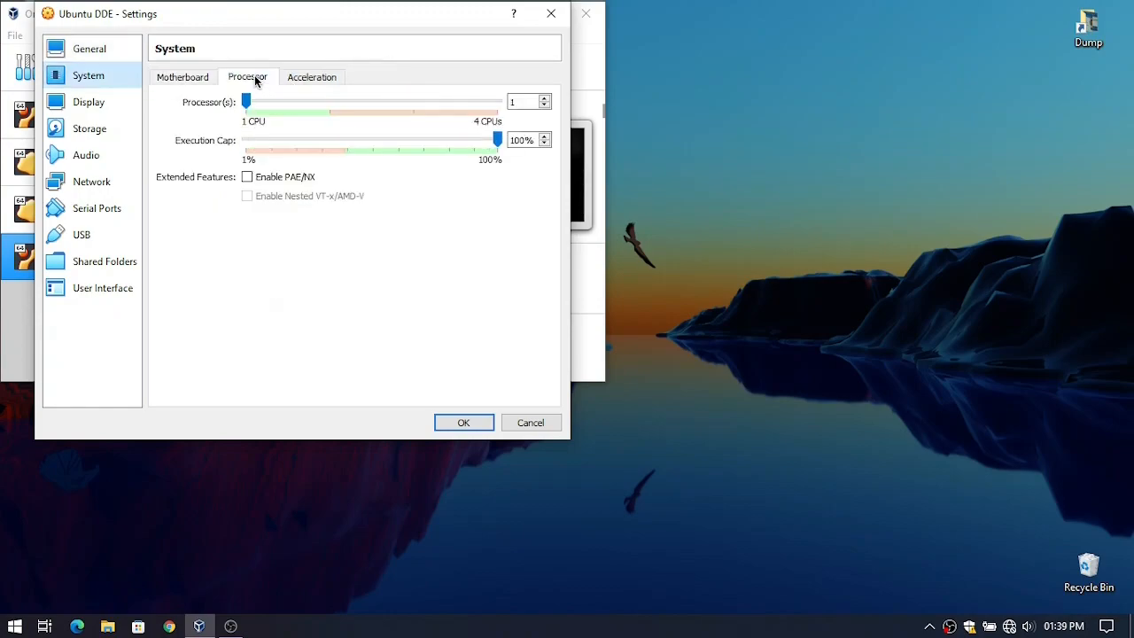
click(329, 102)
click(173, 78)
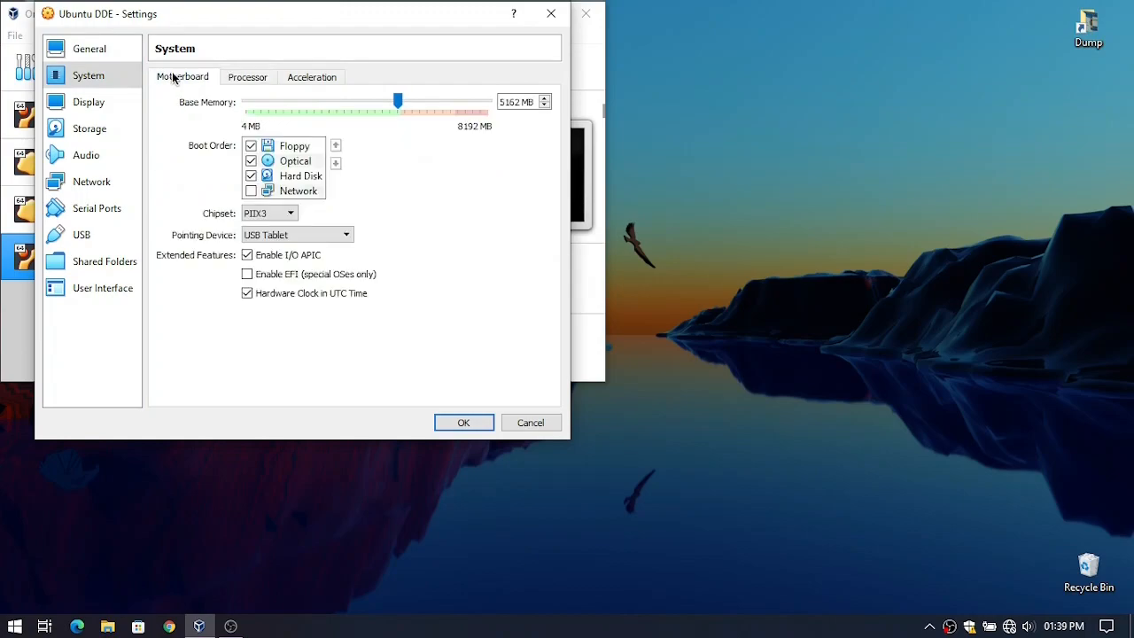
click(307, 80)
click(202, 77)
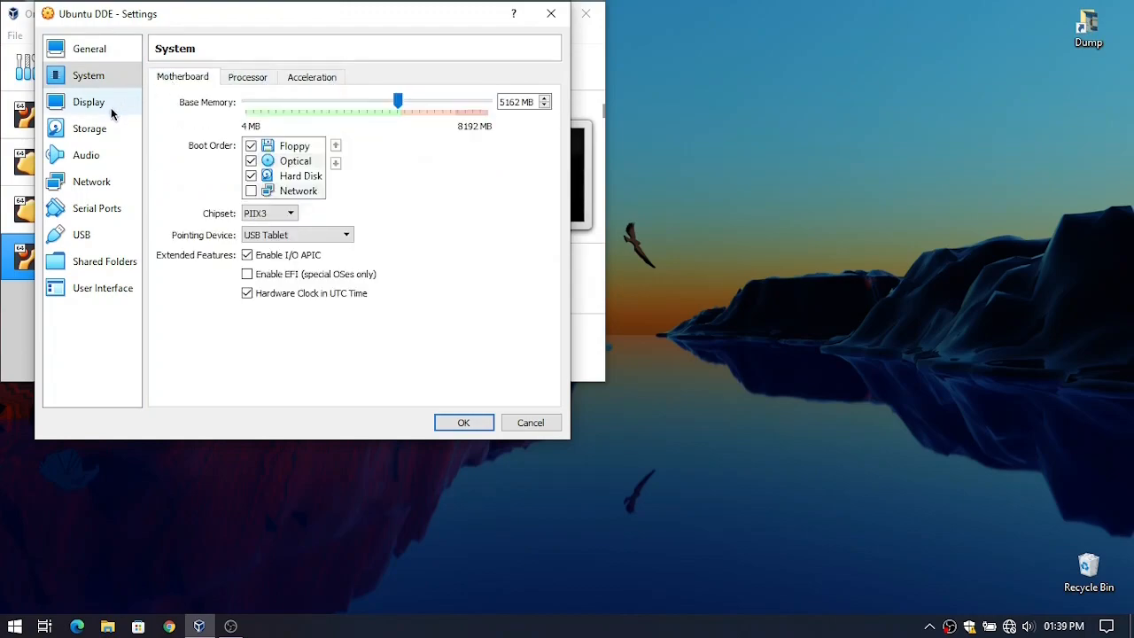
Look over the display settings and exclude Floppy from the machine's boot order.
click(110, 105)
click(239, 78)
click(182, 79)
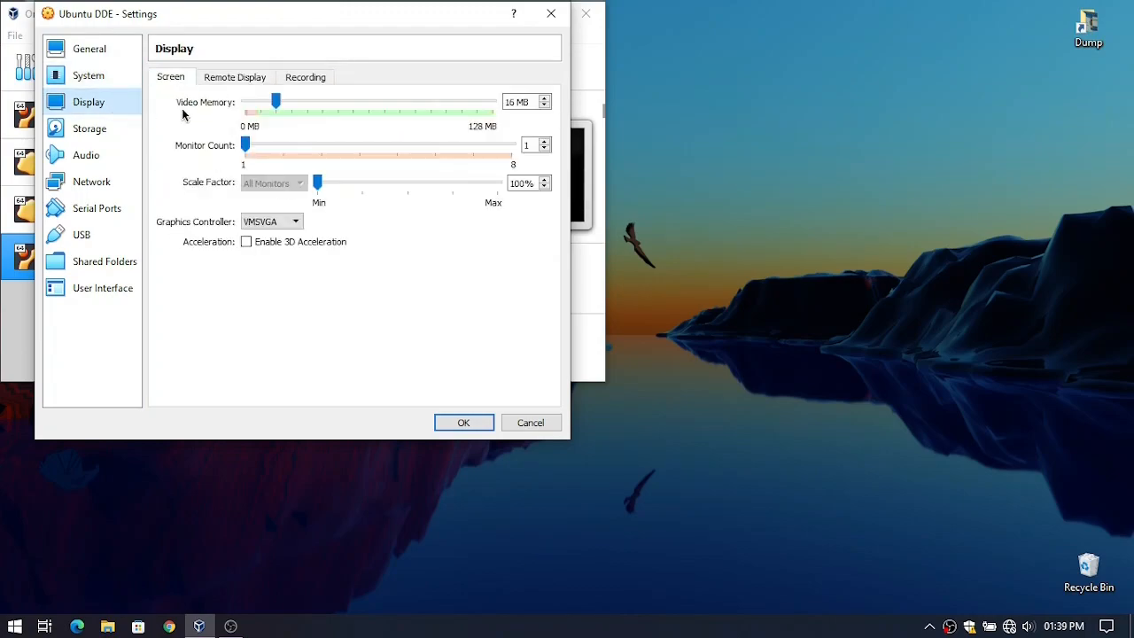
click(89, 76)
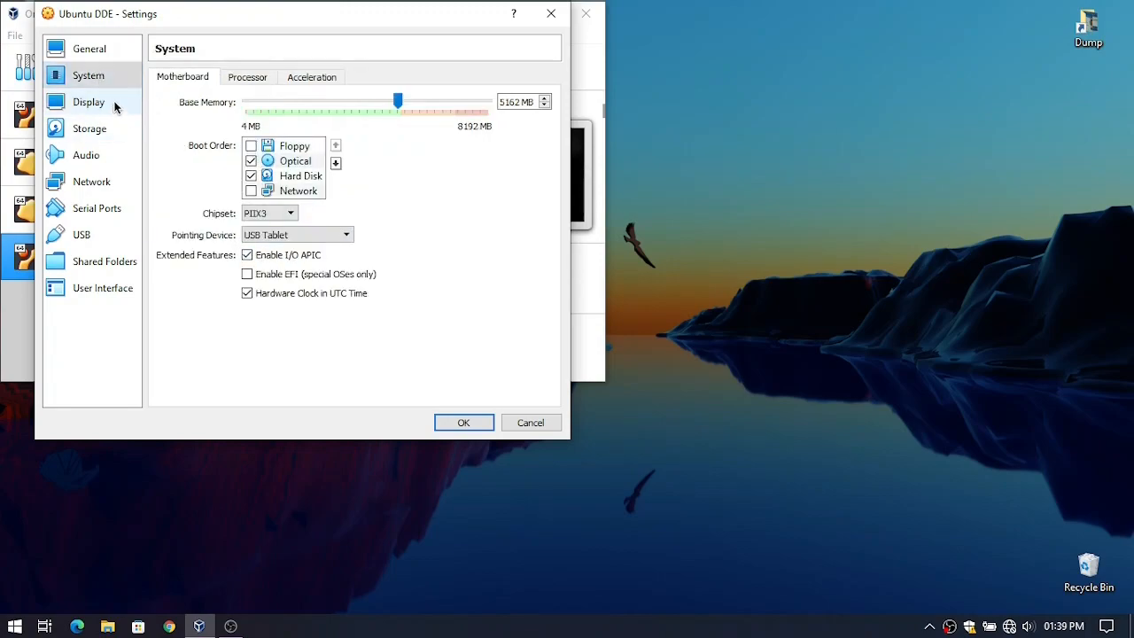
Enable 3D acceleration and set the machine's video memory to 128 MB.
click(112, 105)
click(106, 128)
click(105, 105)
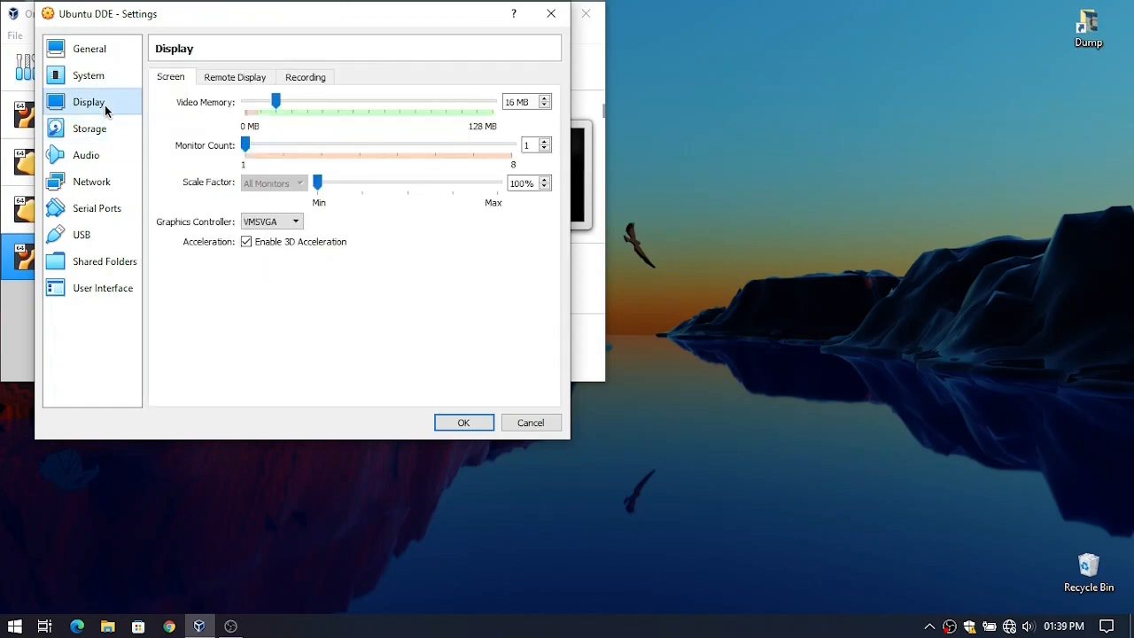
drag(275, 99, 502, 113)
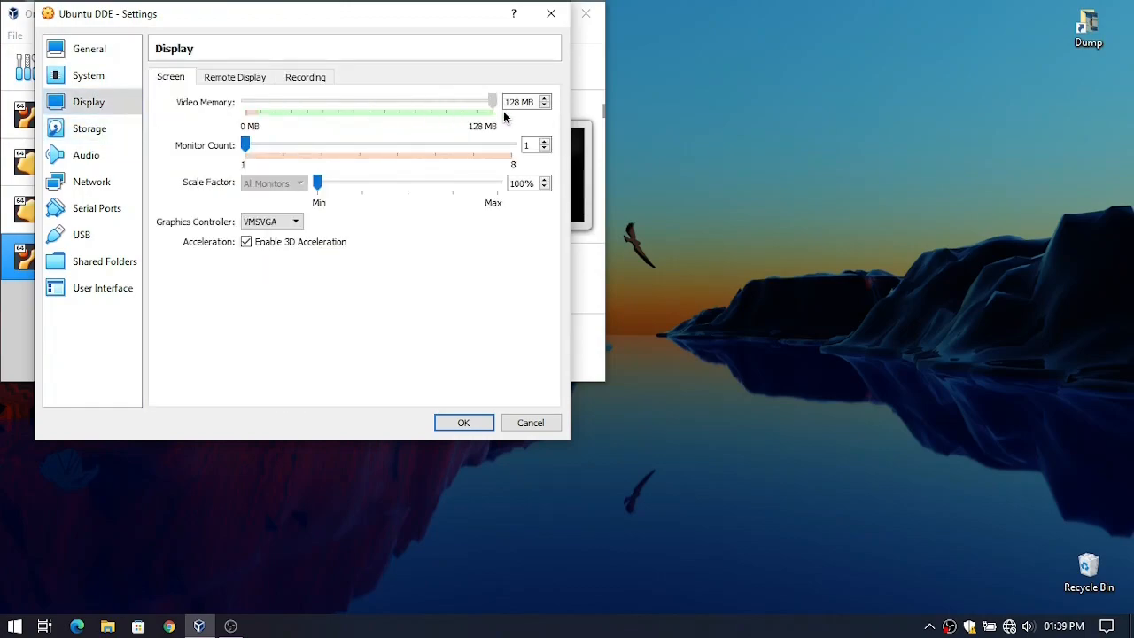
Select the USB 3.0 (xHCI) controller, check the user interface settings, and apply the machine's settings.
click(83, 131)
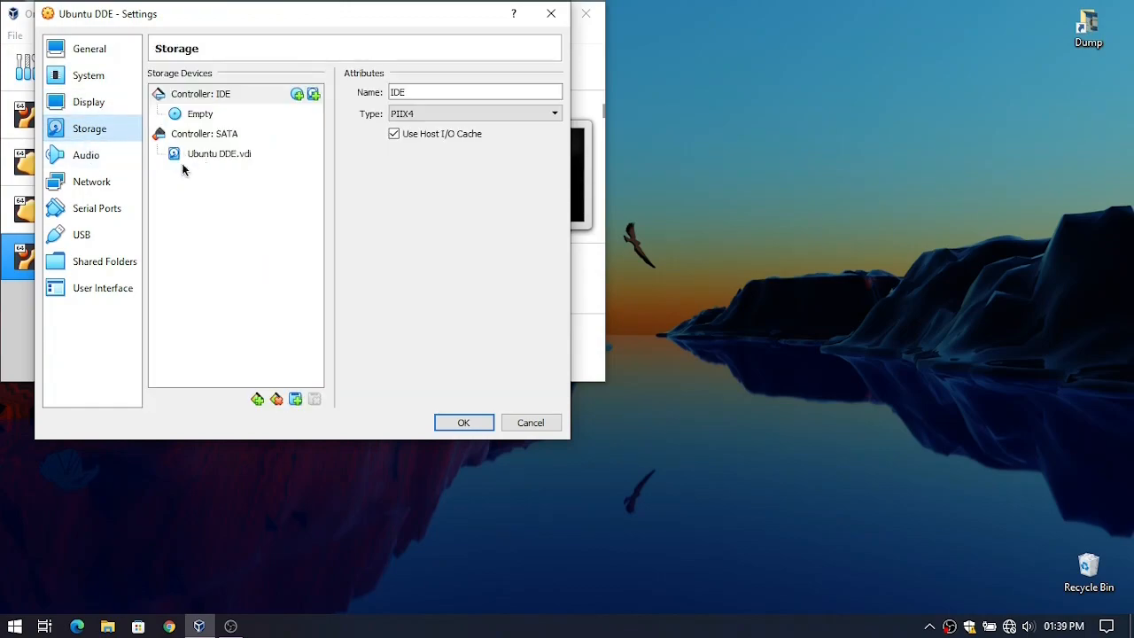
click(103, 231)
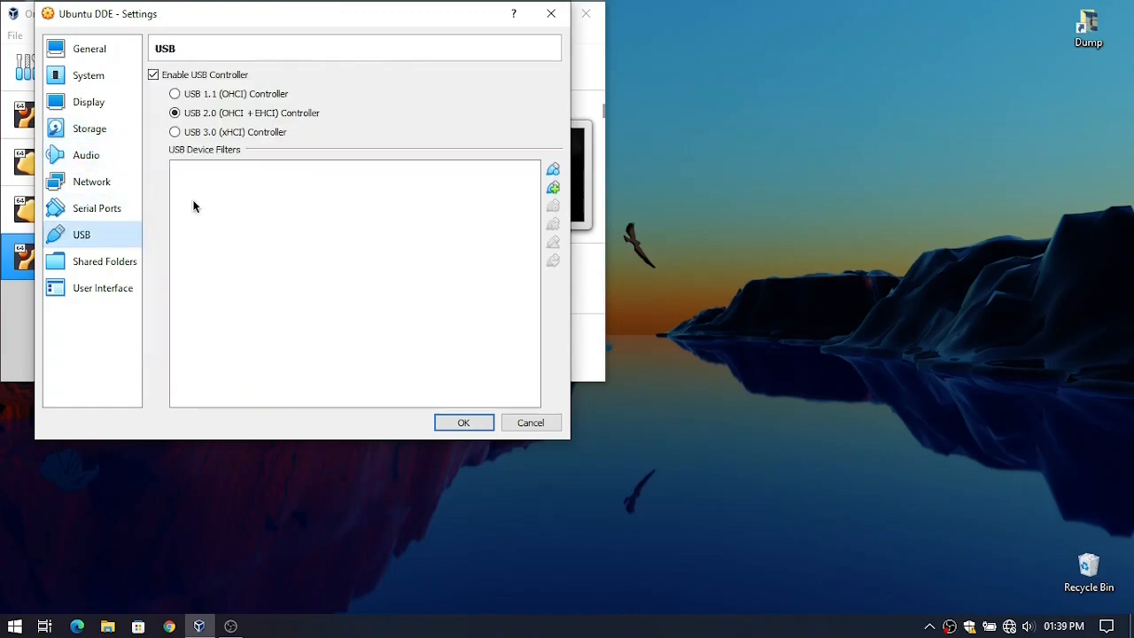
click(238, 134)
click(103, 288)
click(295, 106)
click(464, 422)
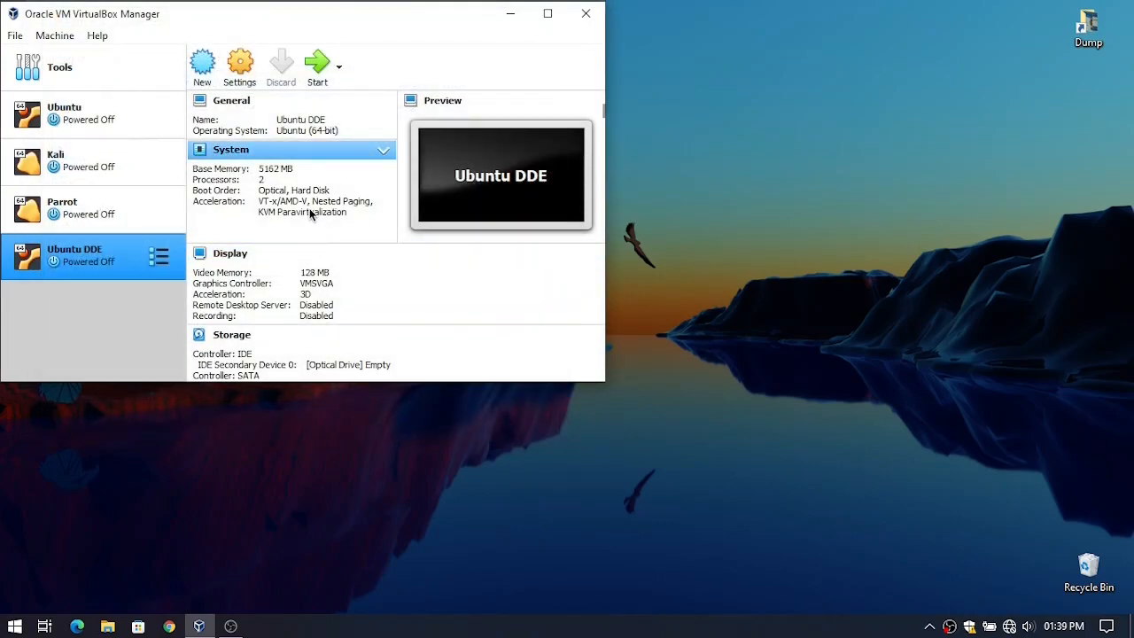
Raise the video memory of the Ubuntu DDE machine to 256 MB and look over its configuration summary.
click(312, 274)
drag(454, 326, 512, 326)
click(548, 360)
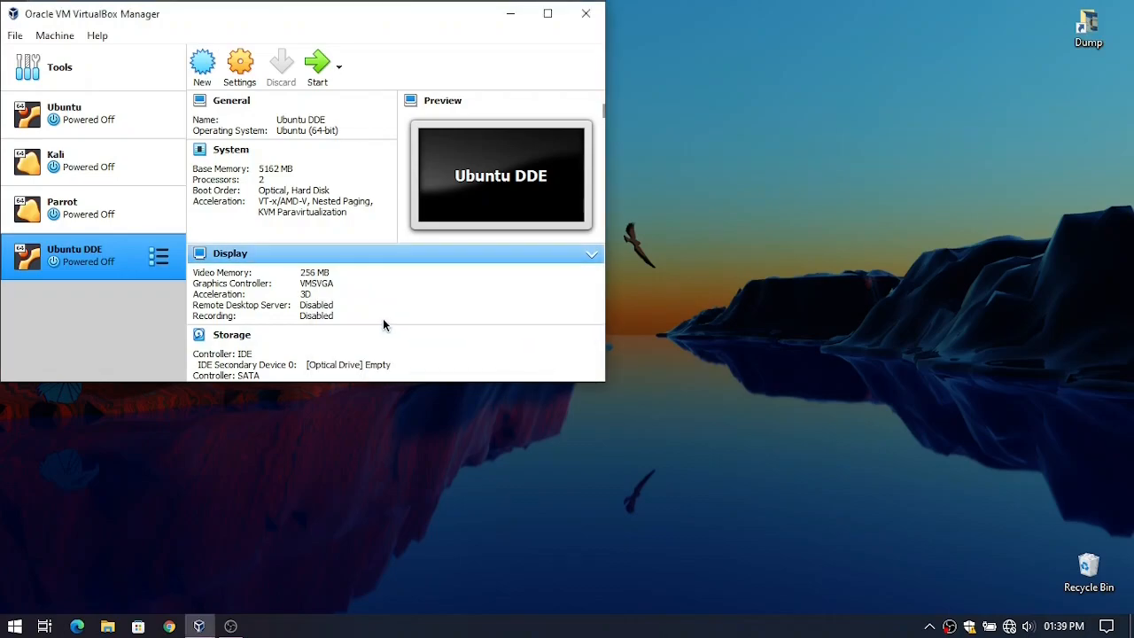
scroll(382, 325, down, 3)
scroll(382, 325, up, 3)
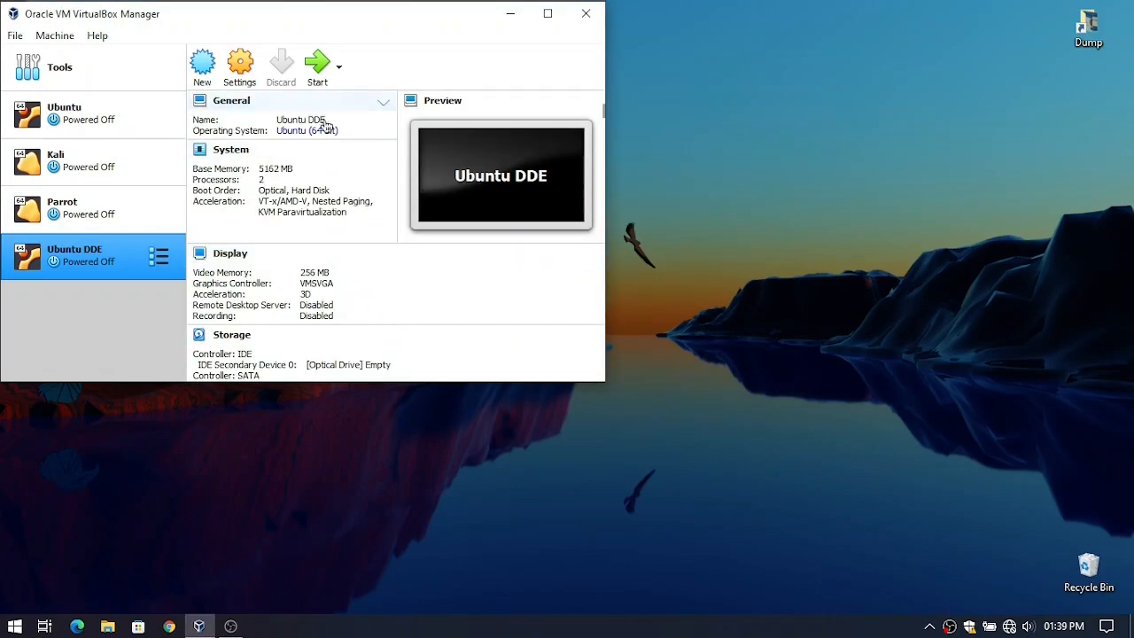
Start the Ubuntu DDE machine with ubuntudde-21.10-amd64-desktop.iso from the OS folder as its start-up disk.
click(316, 68)
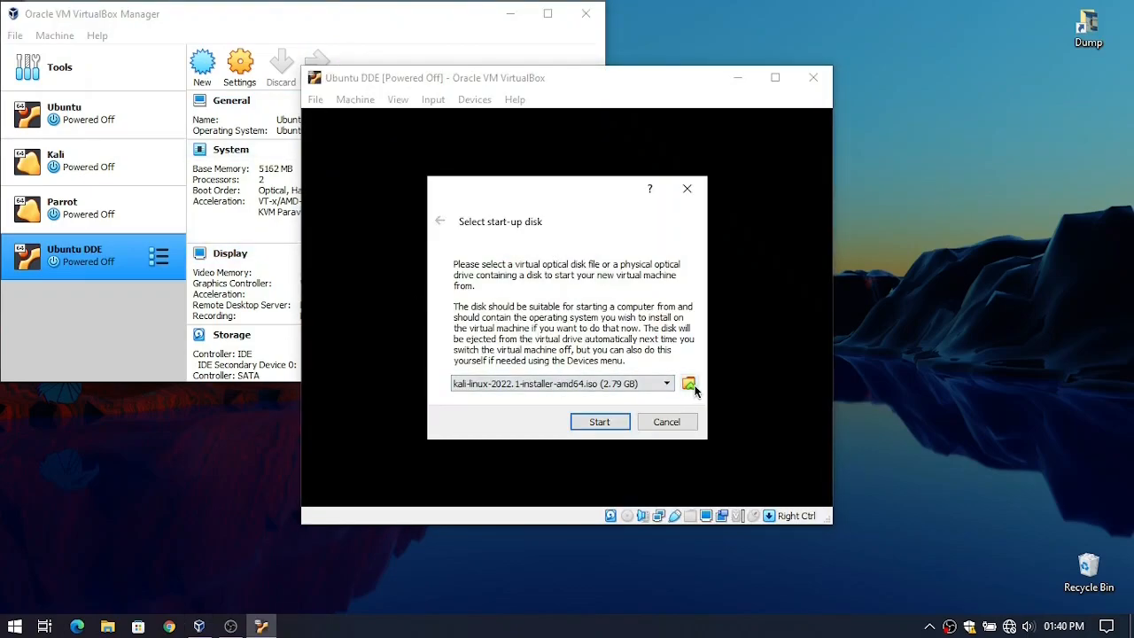
click(689, 384)
click(403, 276)
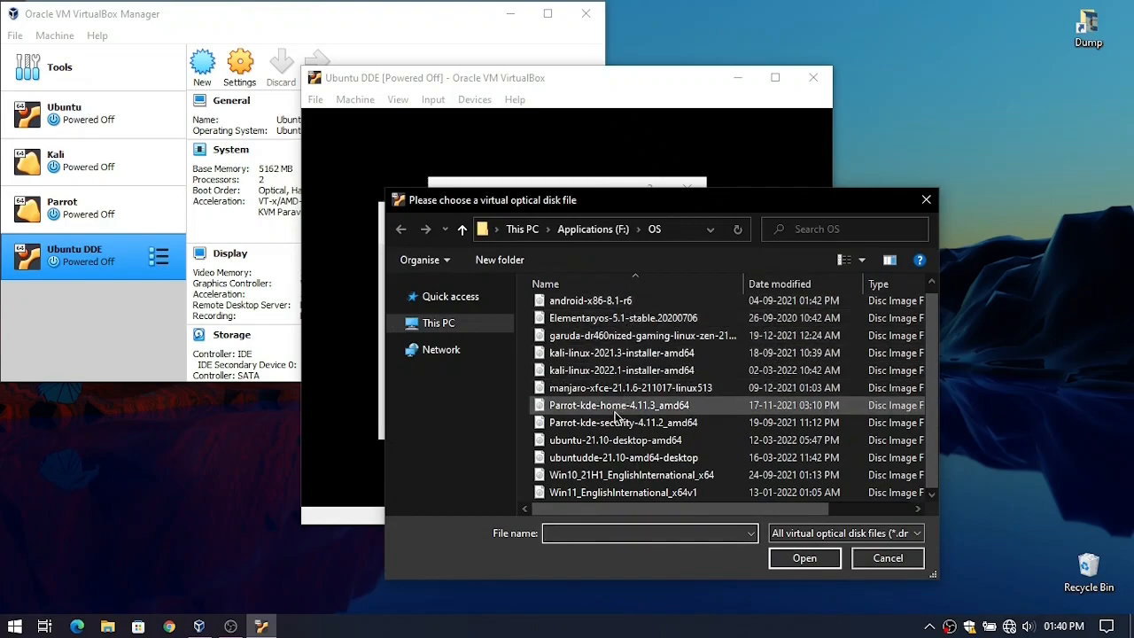
click(603, 458)
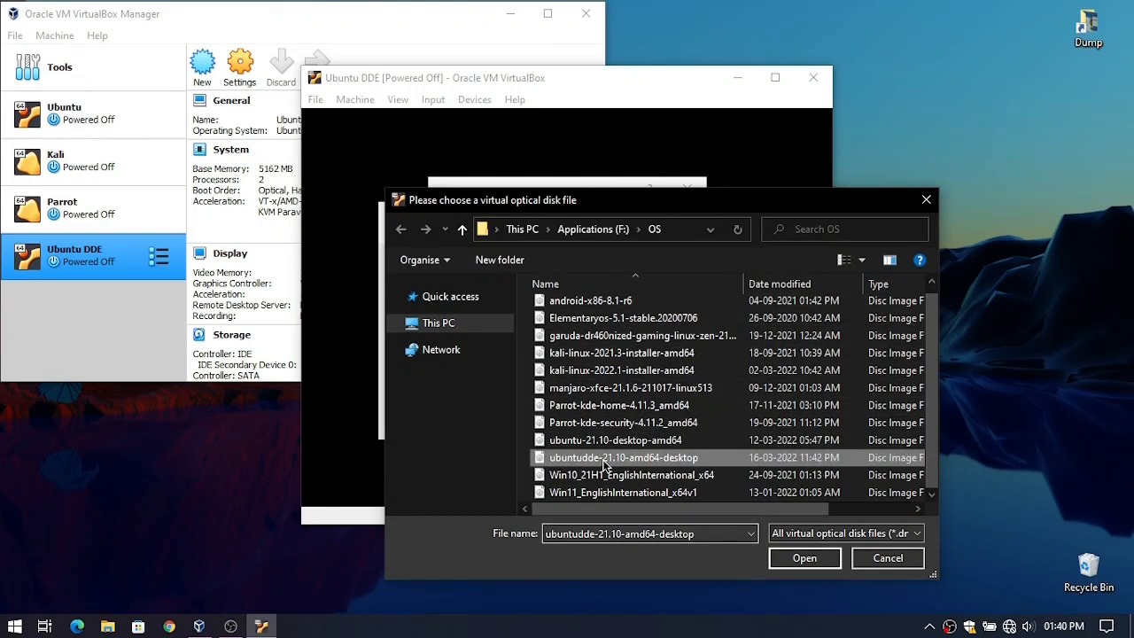
click(815, 559)
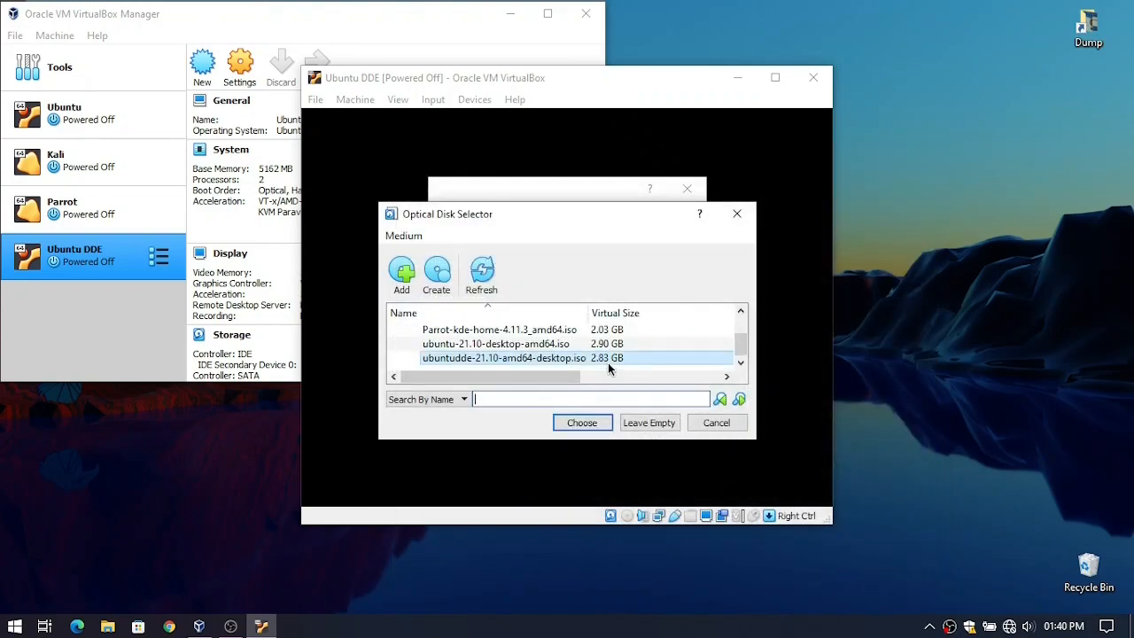
click(590, 426)
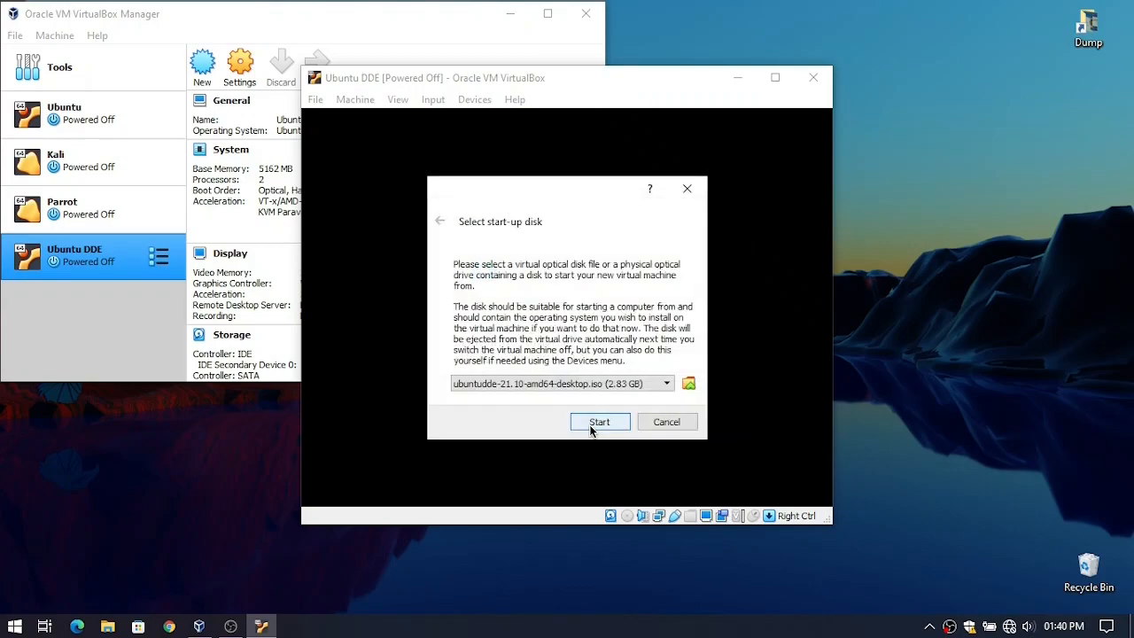
click(599, 422)
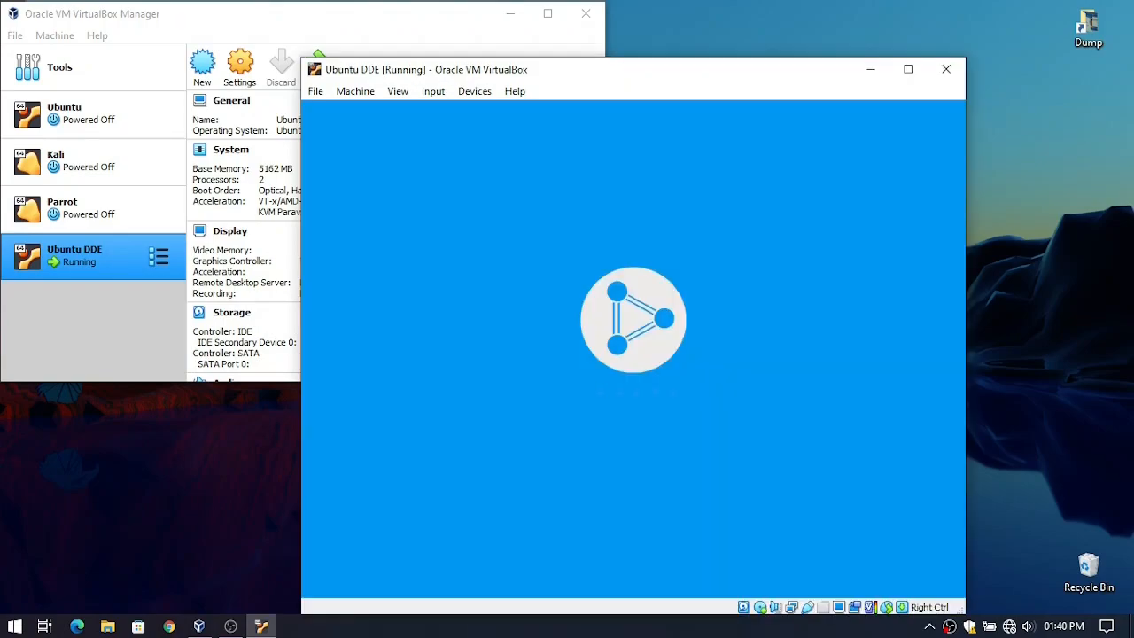
Choose Effect Mode for the live desktop and launch the UbuntuDDE Remix installer.
drag(726, 69, 722, 39)
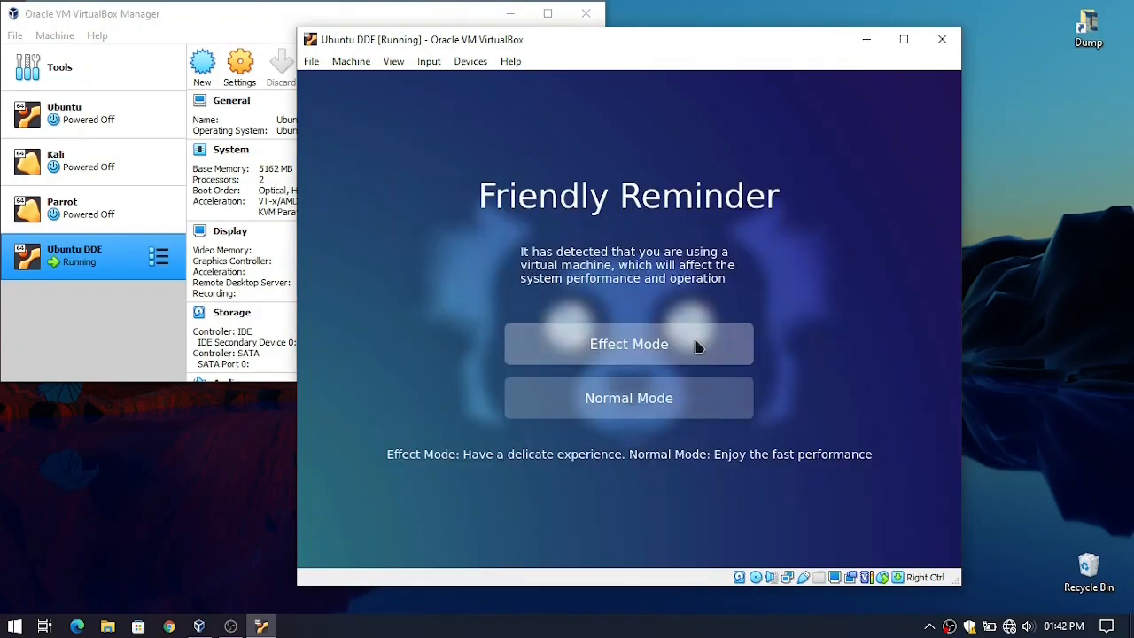
click(695, 346)
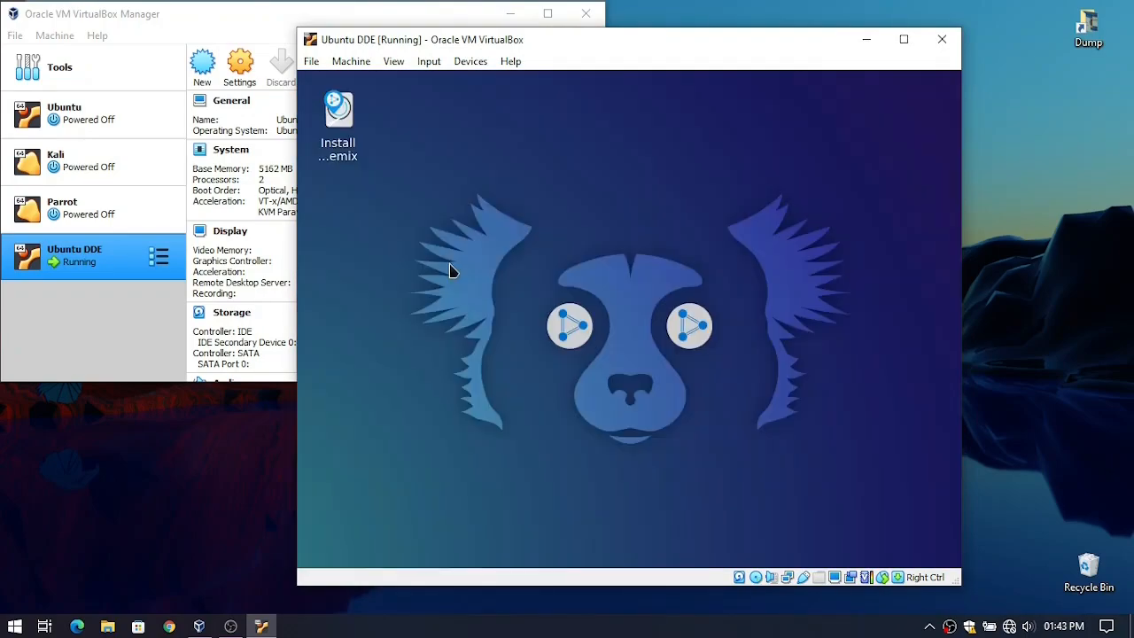
click(348, 117)
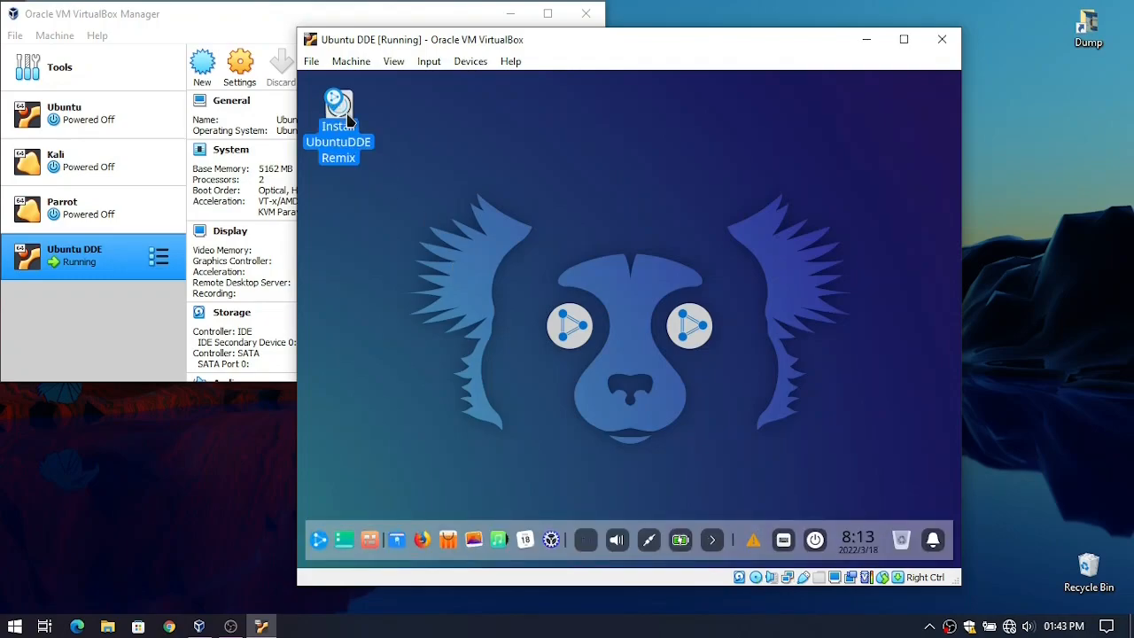
right_click(351, 131)
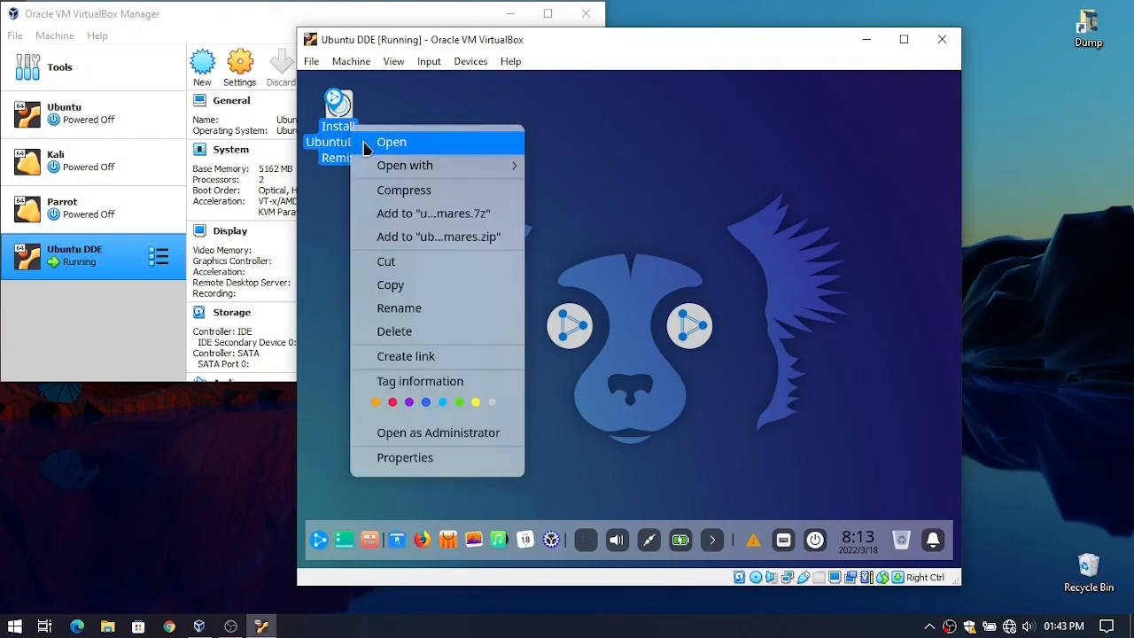
click(364, 144)
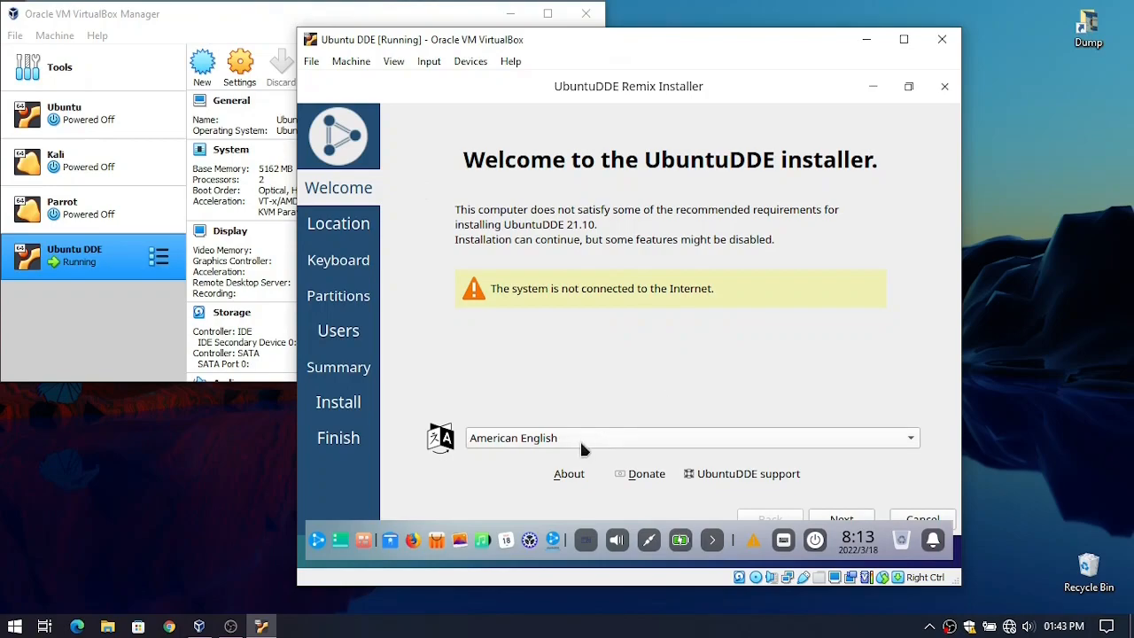
Keep American English as the installer language and set the location to region Asia, zone Kolkata.
click(842, 520)
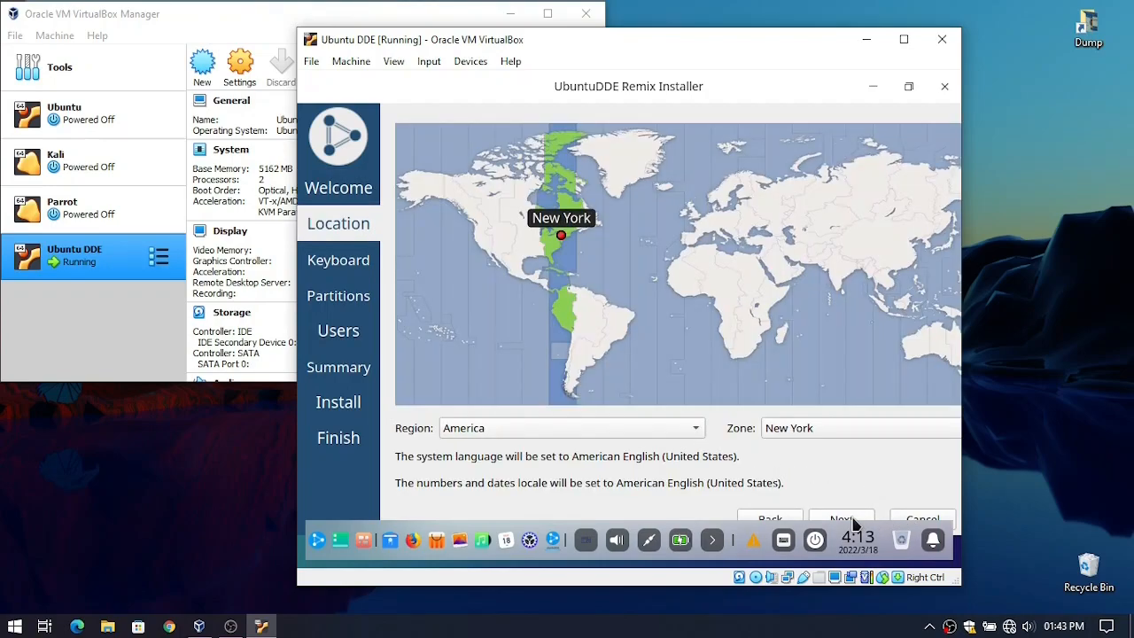
click(834, 265)
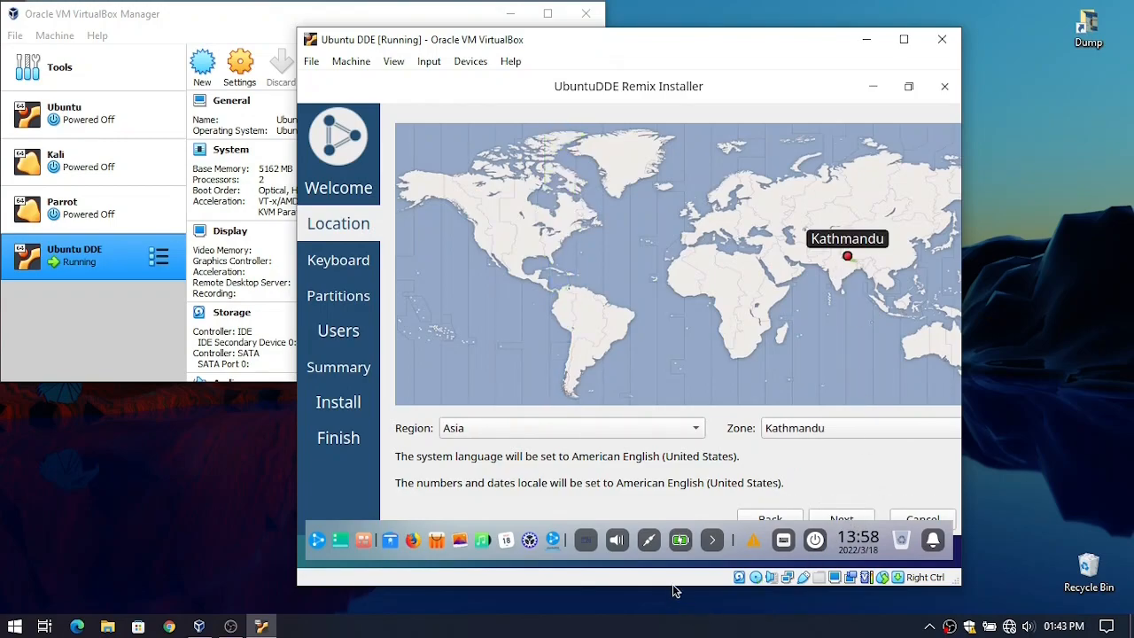
drag(675, 586, 675, 592)
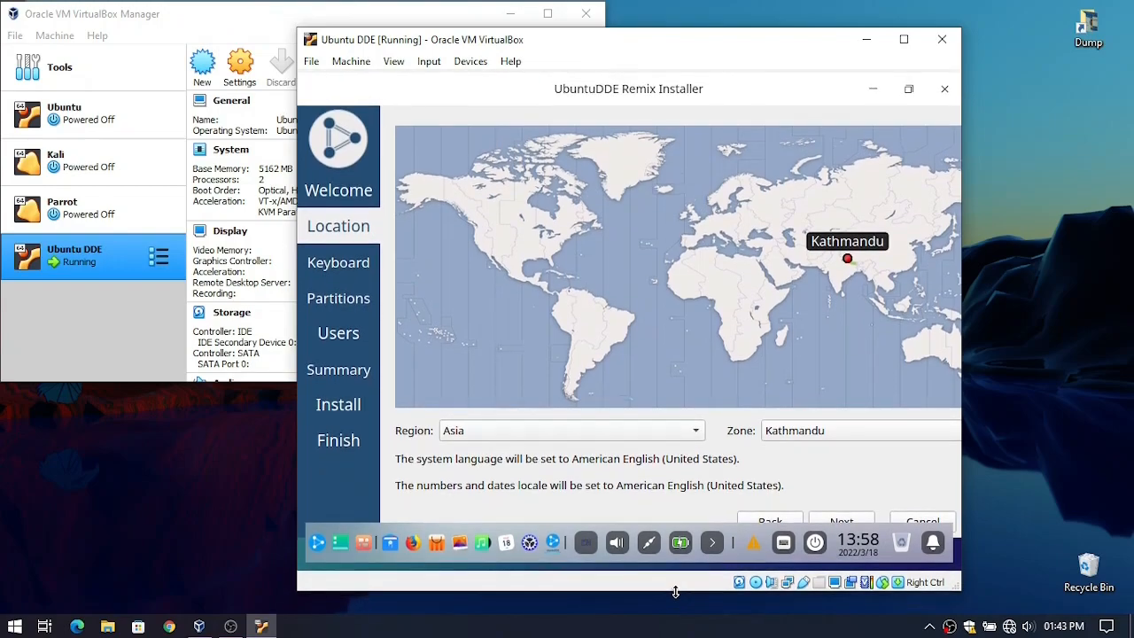
click(841, 270)
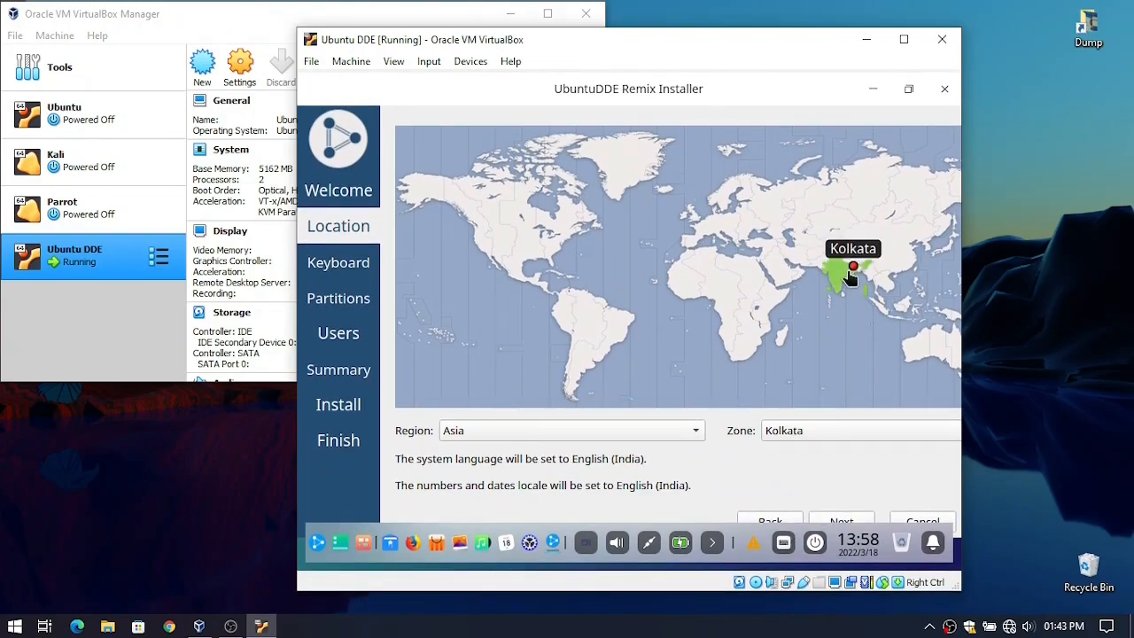
click(846, 521)
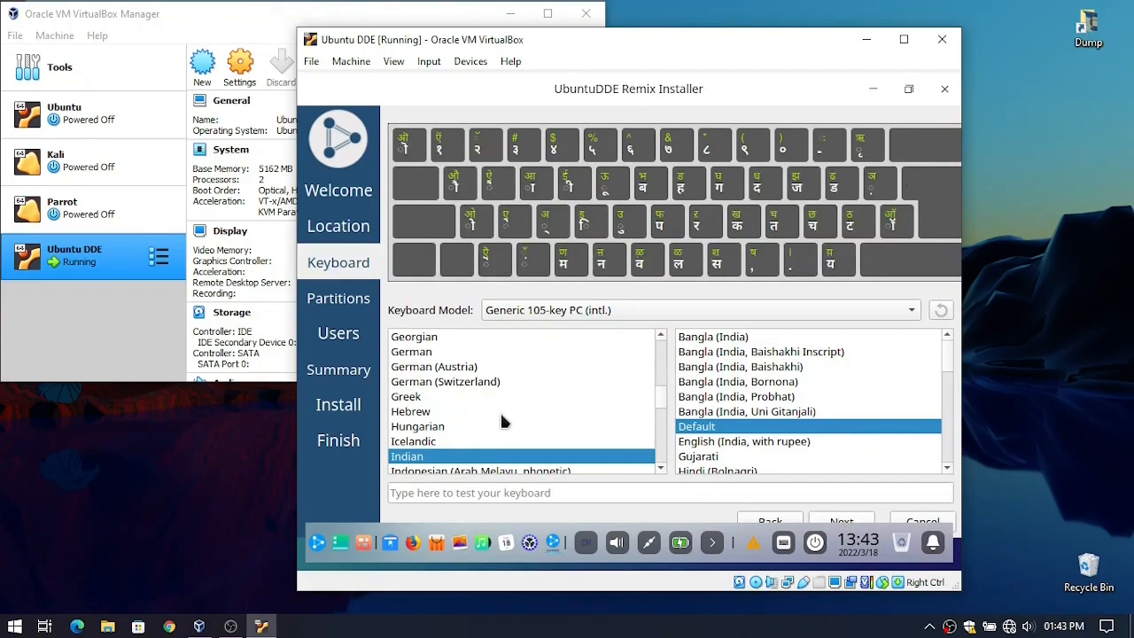
Choose the English (US) keyboard layout with the Default variant and continue to partitioning.
scroll(434, 403, up, 4)
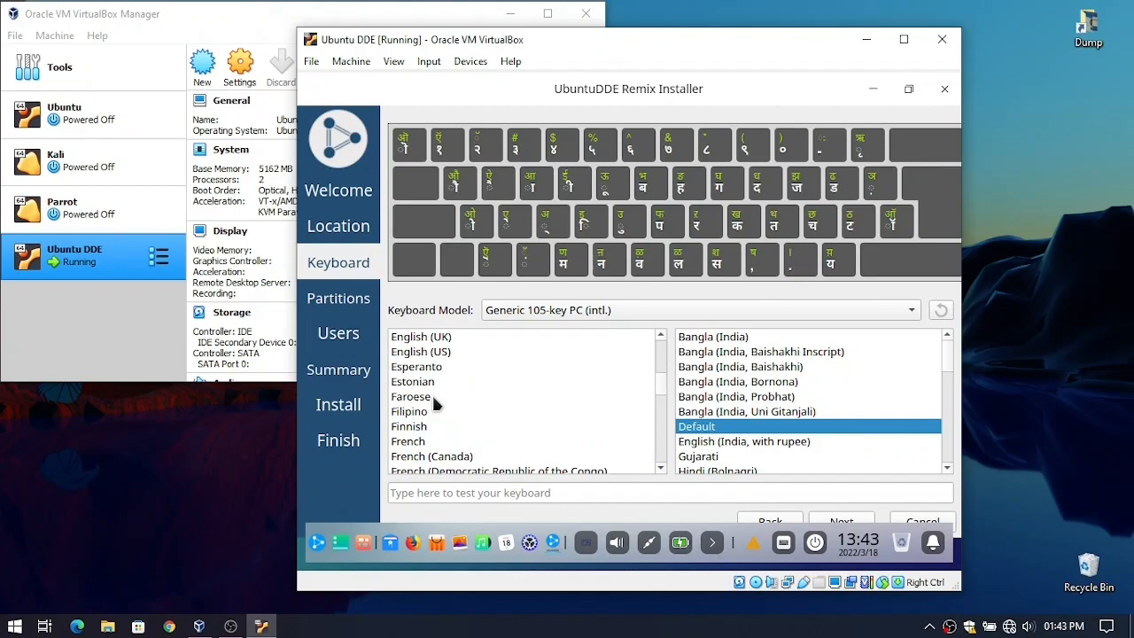
click(421, 338)
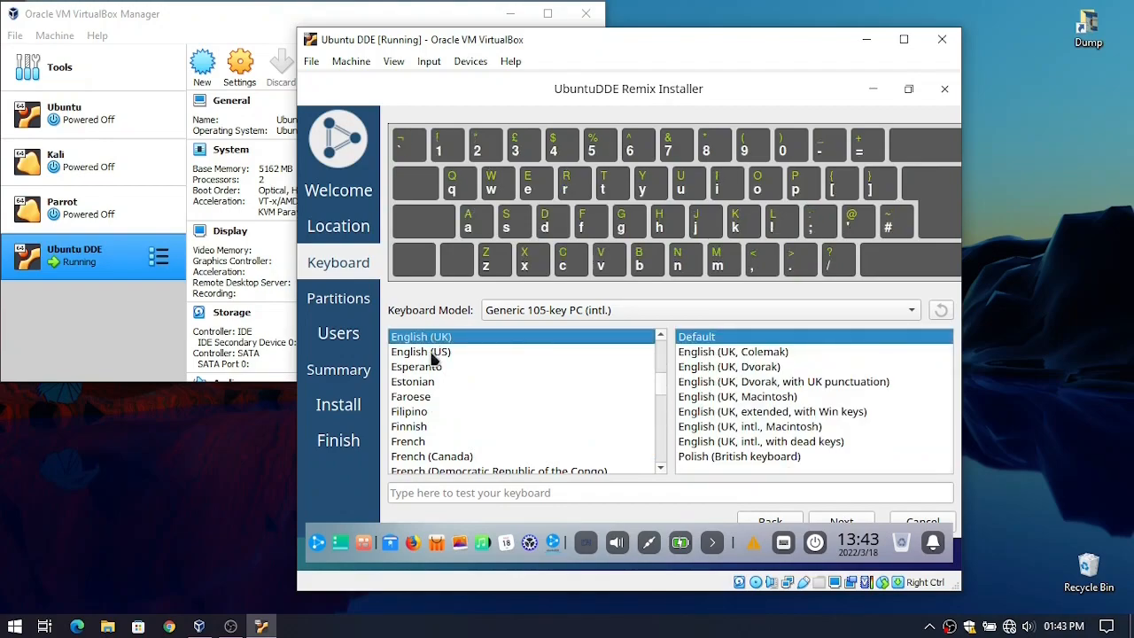
click(434, 353)
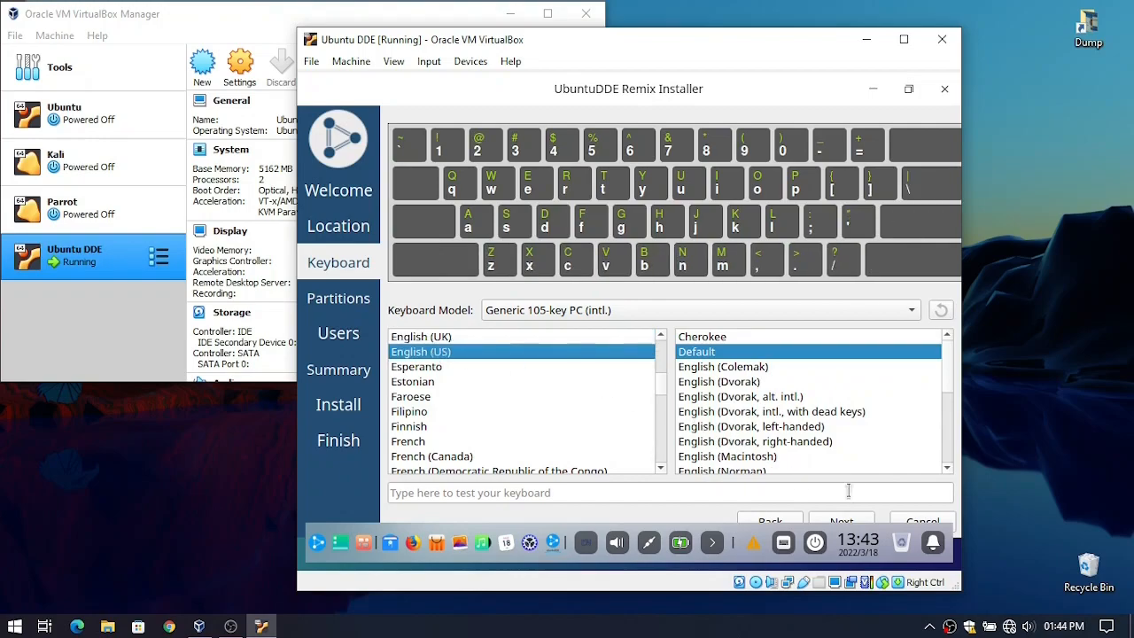
click(841, 522)
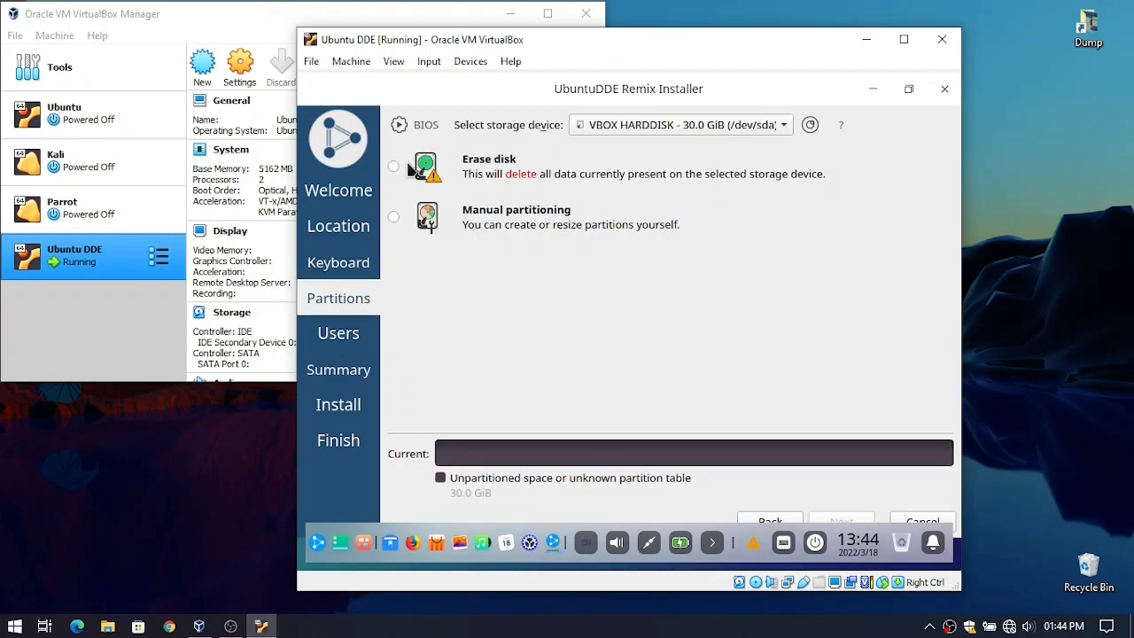
Choose to erase the 30.0 GiB VBOX HARDDISK with No Swap and continue to the user setup.
click(394, 168)
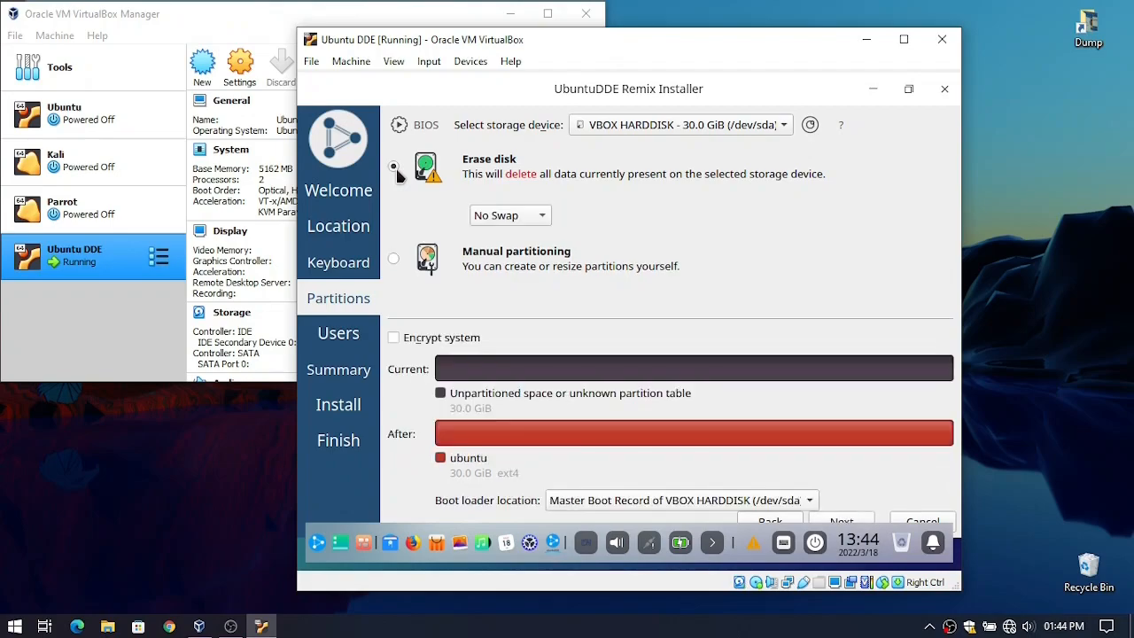
click(542, 219)
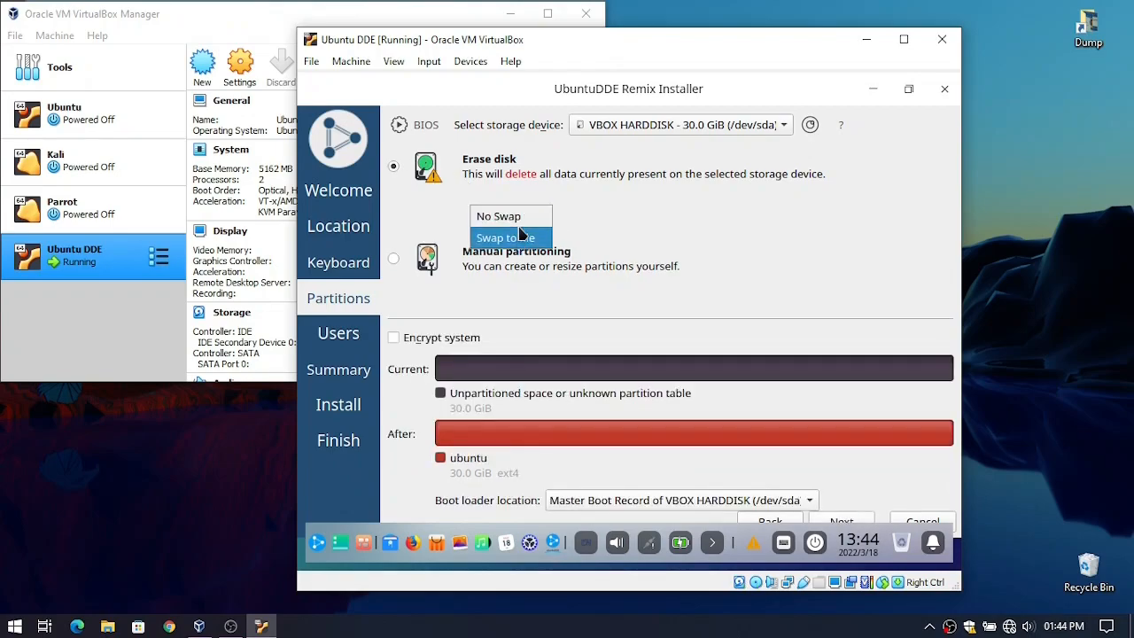
click(531, 219)
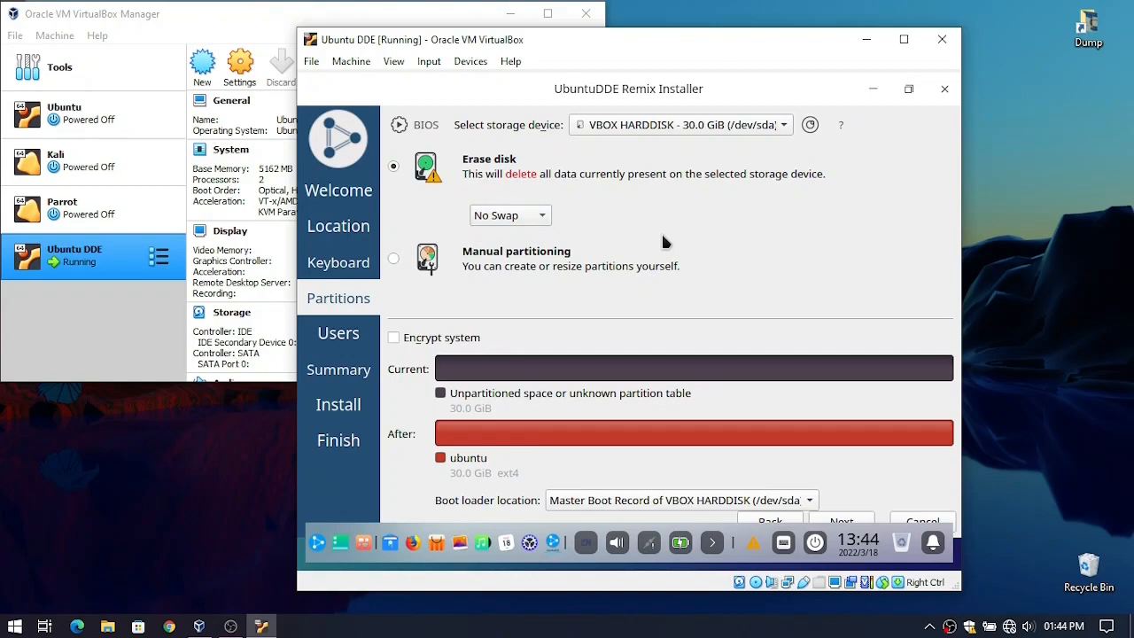
click(843, 524)
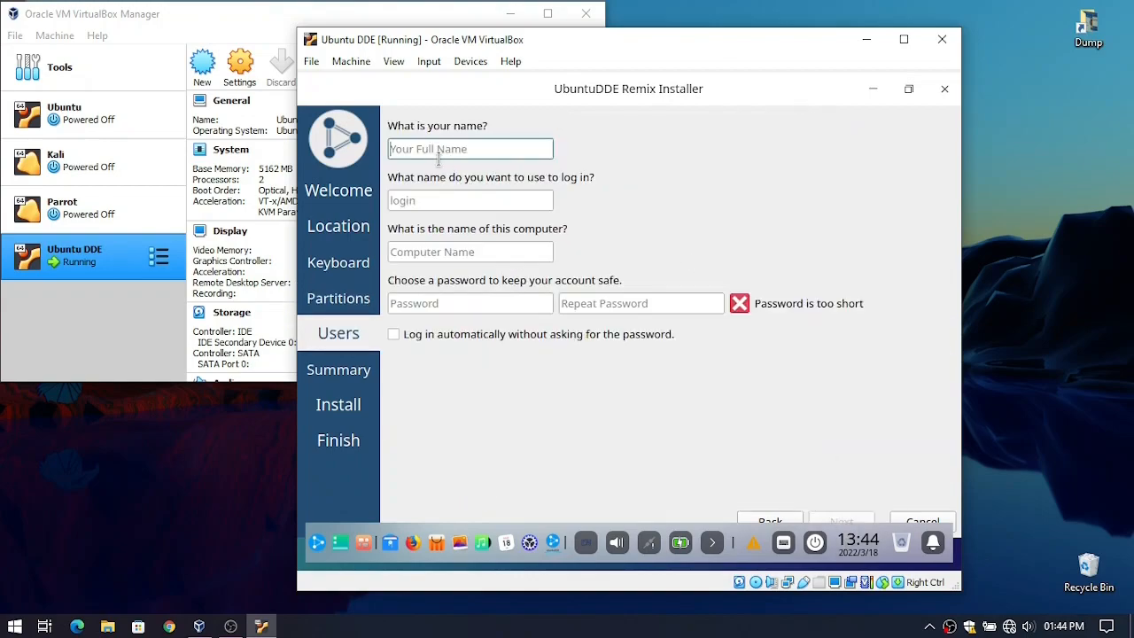
Enter the user's full name and set the computer name to UbuntuDDE.
text(K)
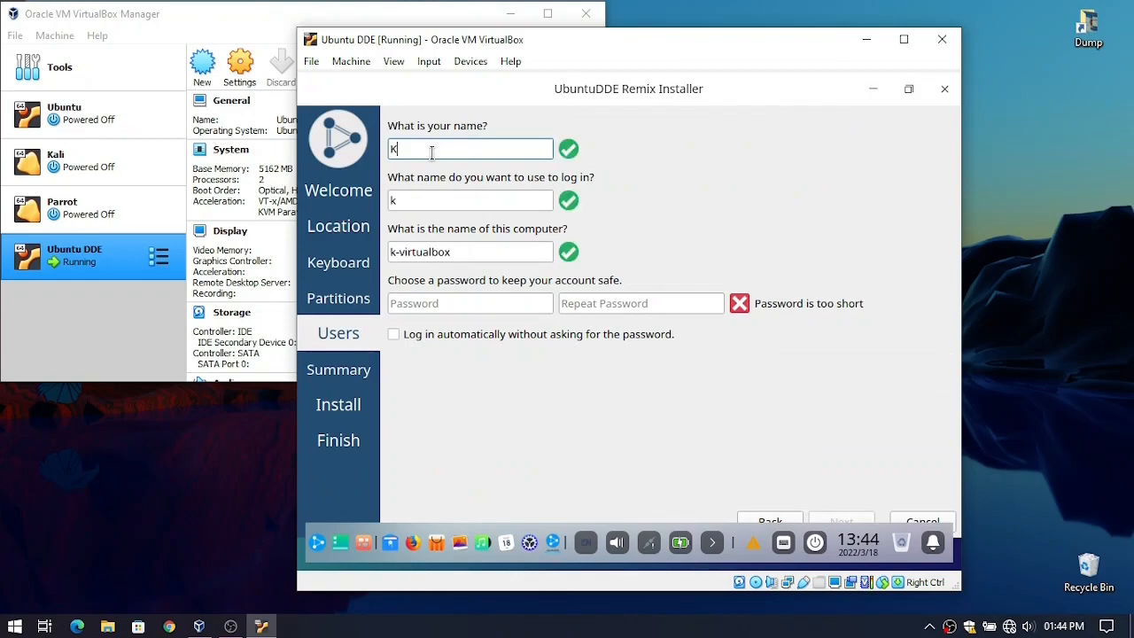
text(rishna)
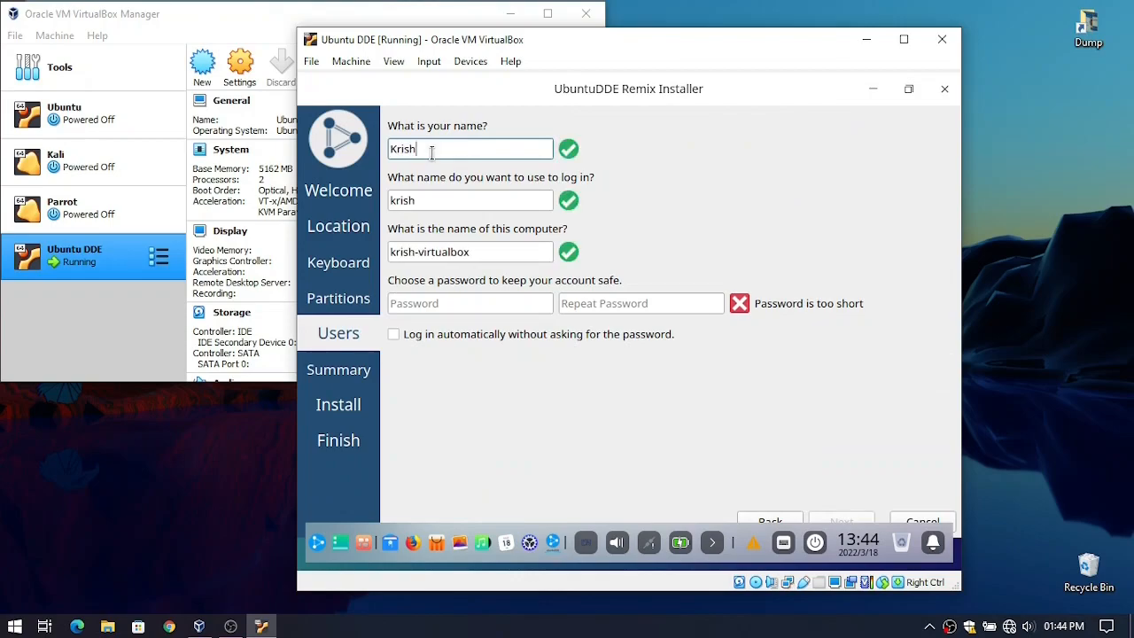
drag(513, 248, 347, 257)
key(BackSpace)
key(BackSpace)
key(BackSpace)
key(BackSpace)
key(BackSpace)
key(BackSpace)
key(BackSpace)
key(BackSpace)
key(BackSpace)
key(BackSpace)
key(BackSpace)
key(BackSpace)
key(BackSpace)
key(BackSpace)
key(BackSpace)
key(BackSpace)
key(BackSpace)
key(BackSpace)
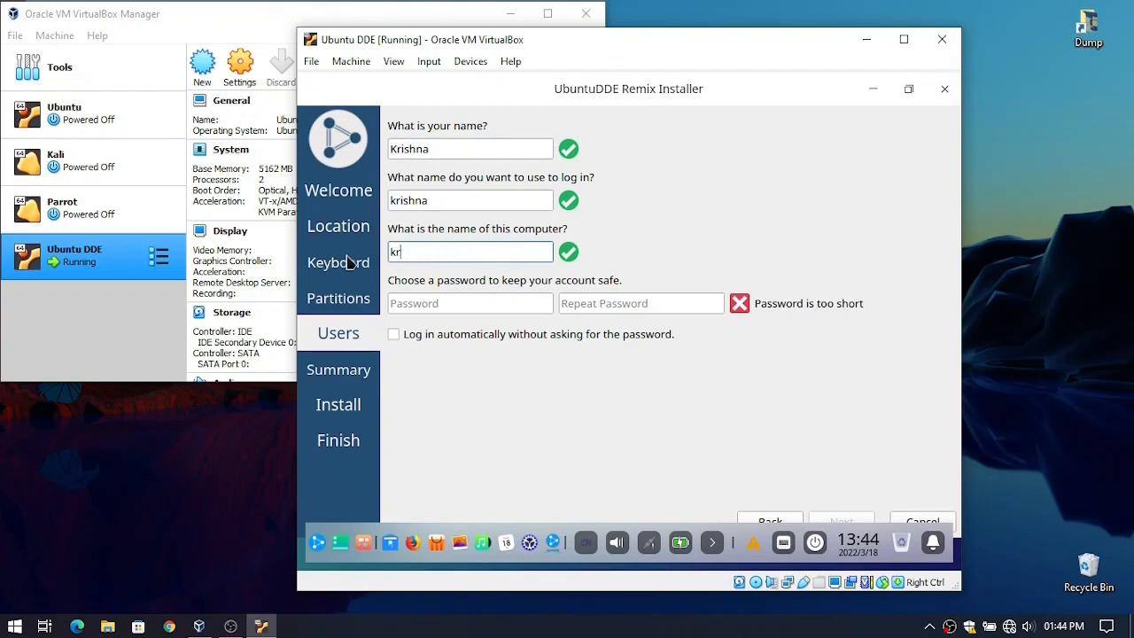
text(UbuntuDDE)
Enter and repeat the account password, then continue to the installation summary.
click(422, 303)
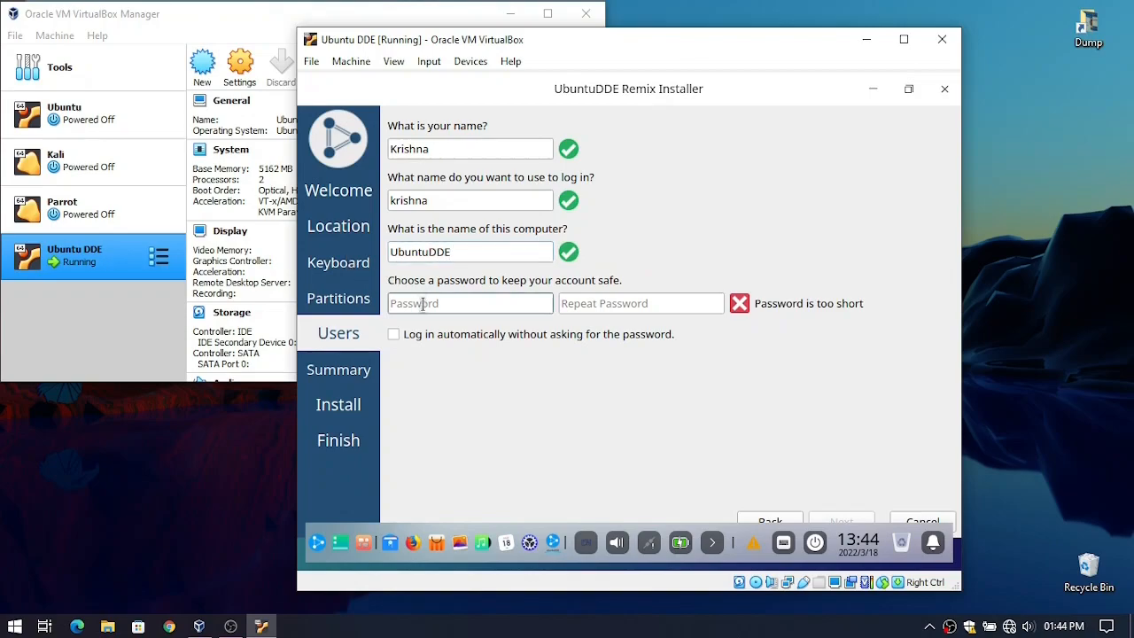
text(11)
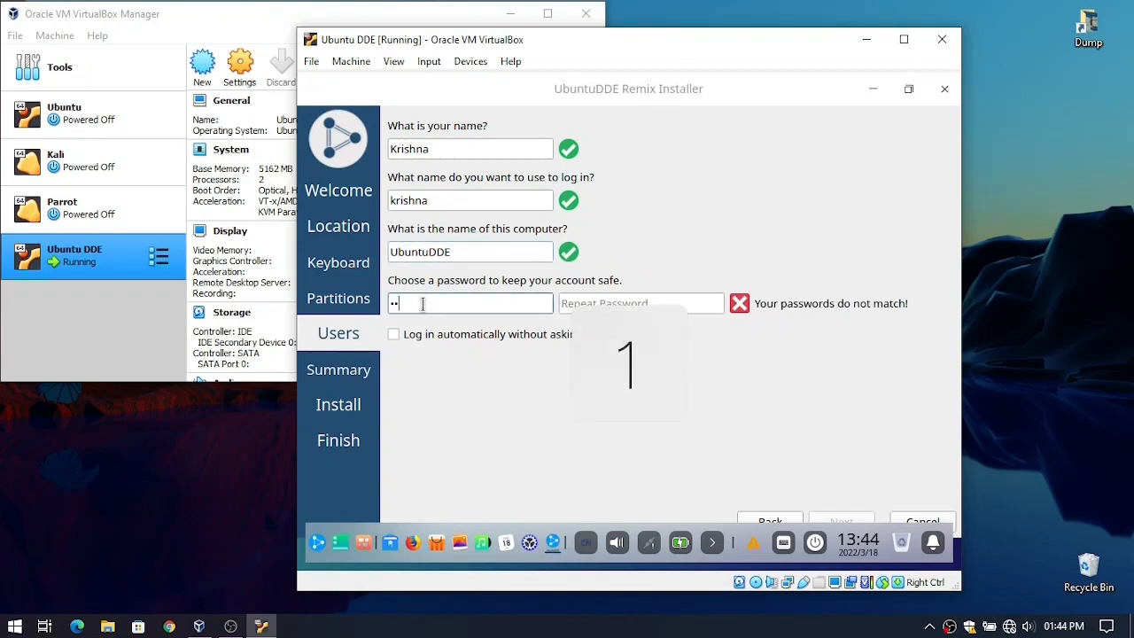
text(••)
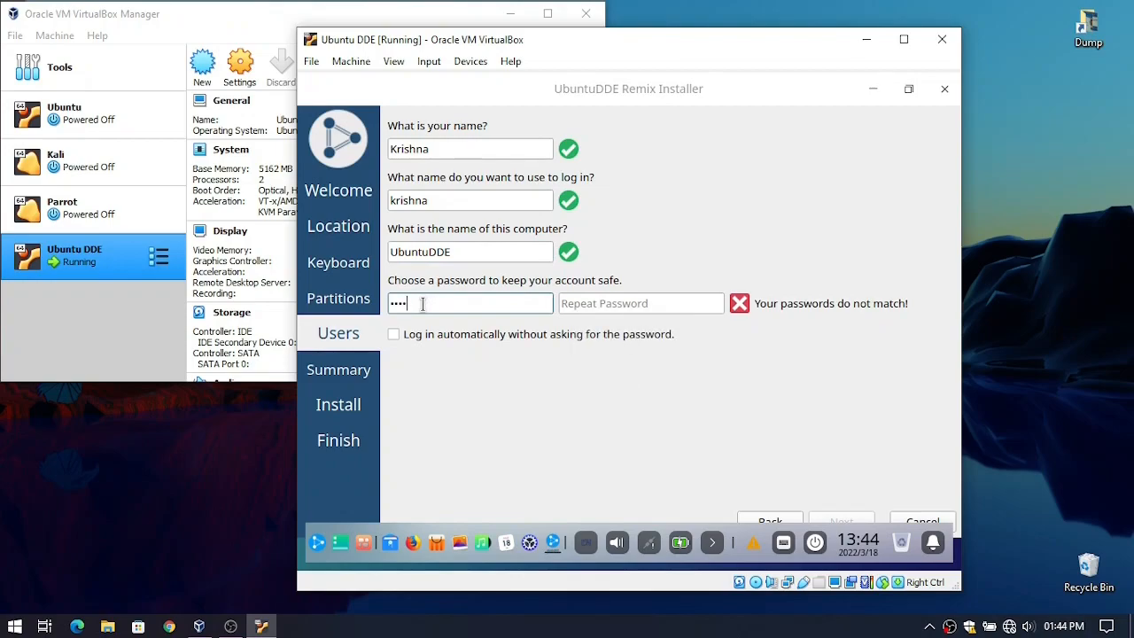
key(Tab)
text(111)
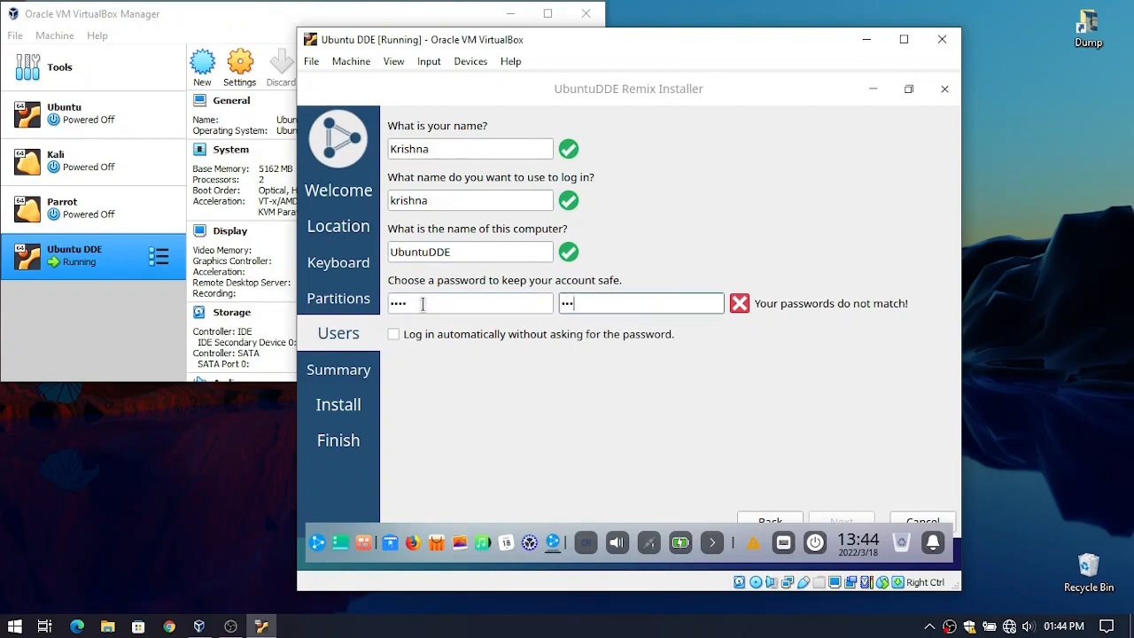
text(1)
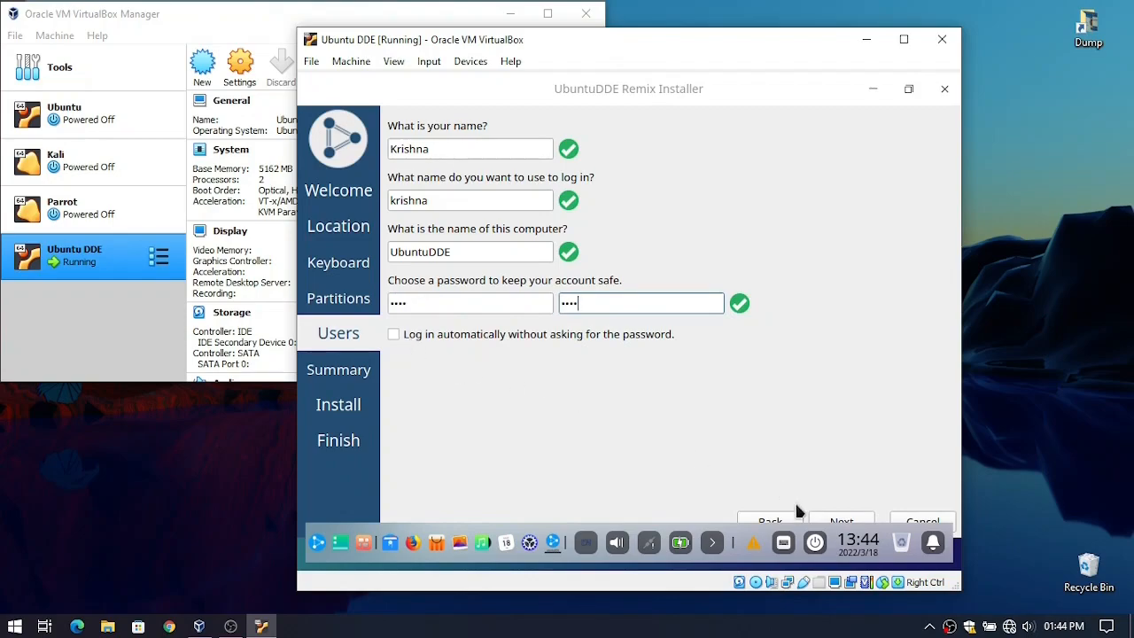
click(842, 520)
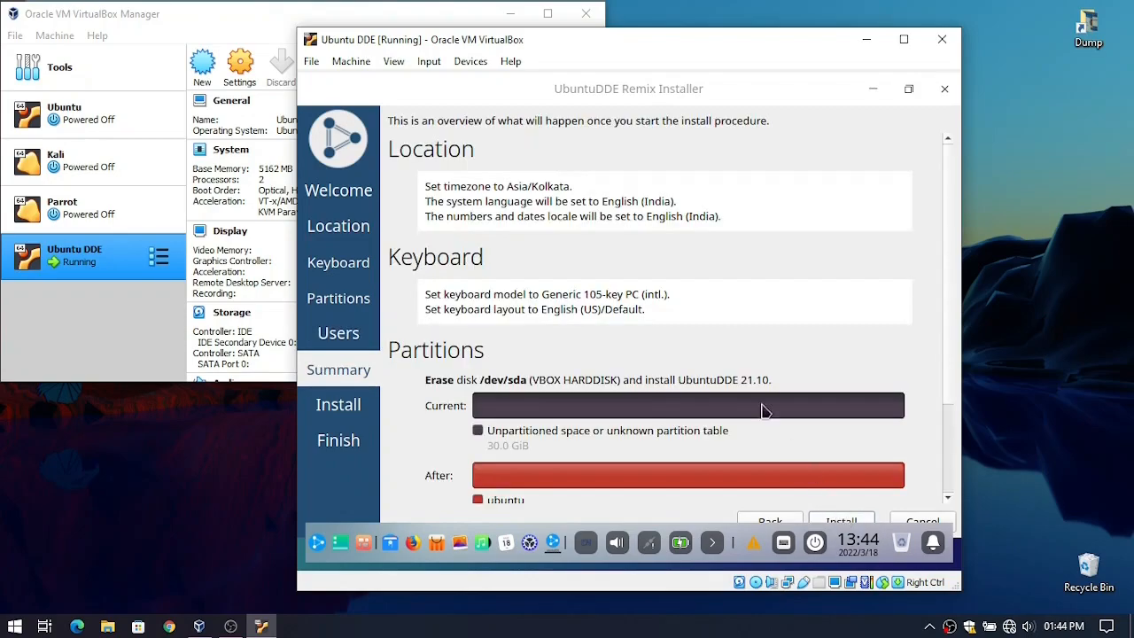
Review the installation summary and confirm installing UbuntuDDE 21.10 to the disk.
scroll(673, 334, down, 3)
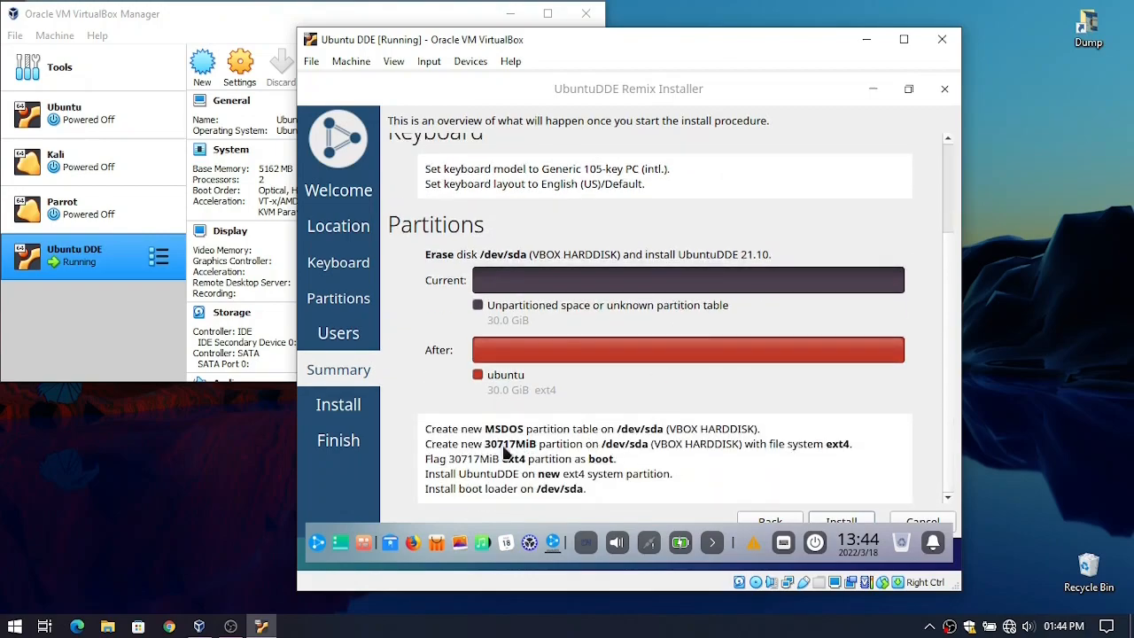
click(839, 522)
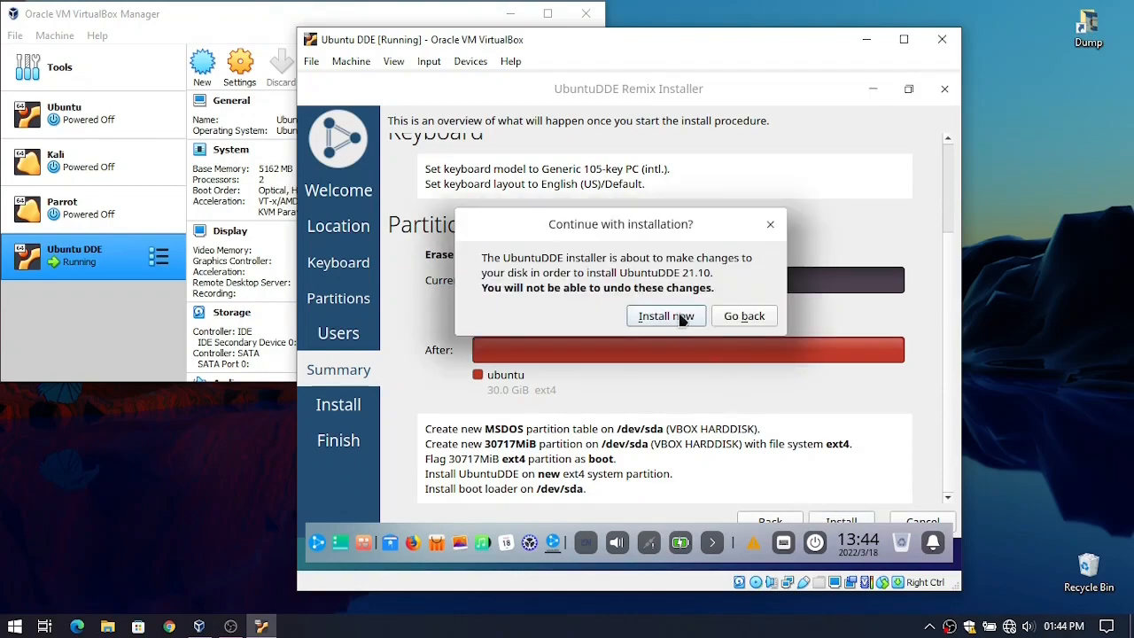
click(666, 319)
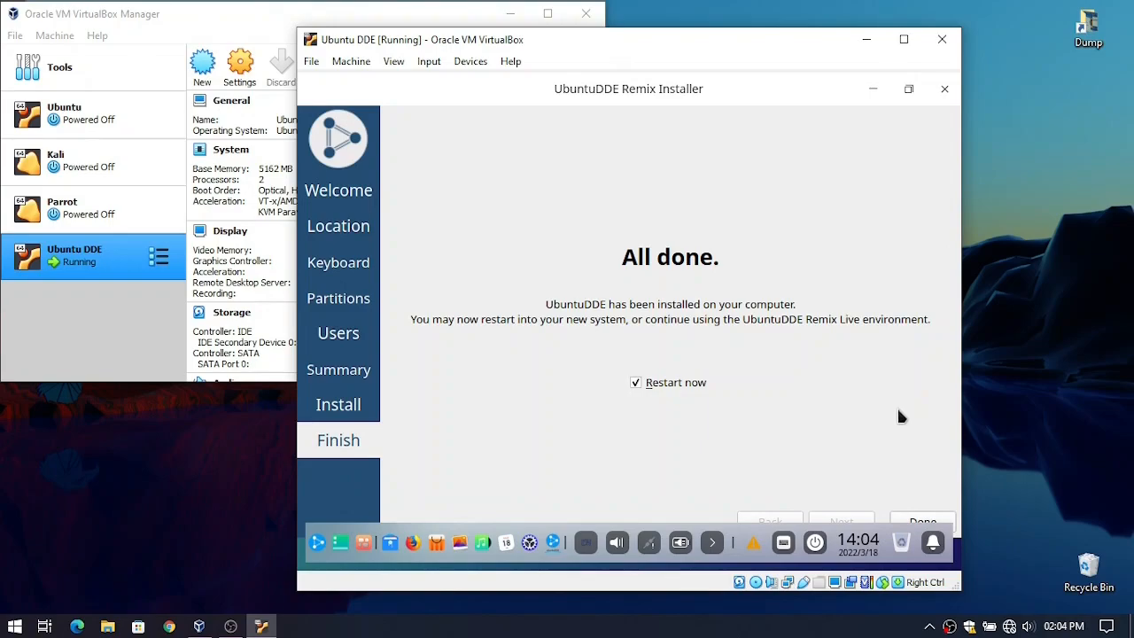
Restart into the installed system and log in with the account password, choosing Effect Mode for the desktop.
click(921, 521)
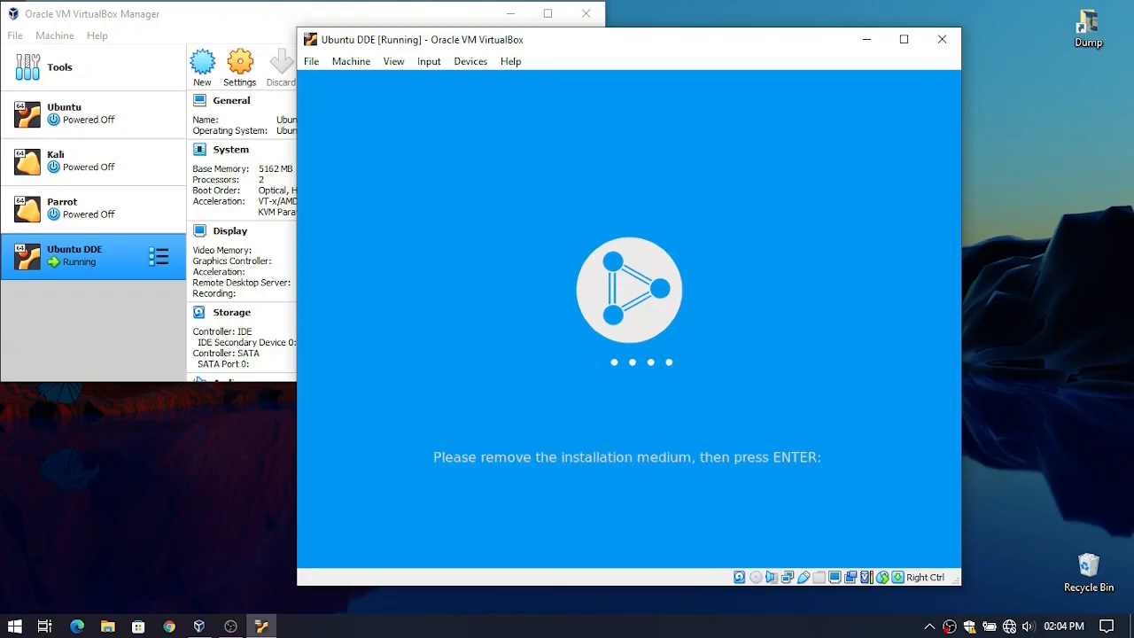
key(Return)
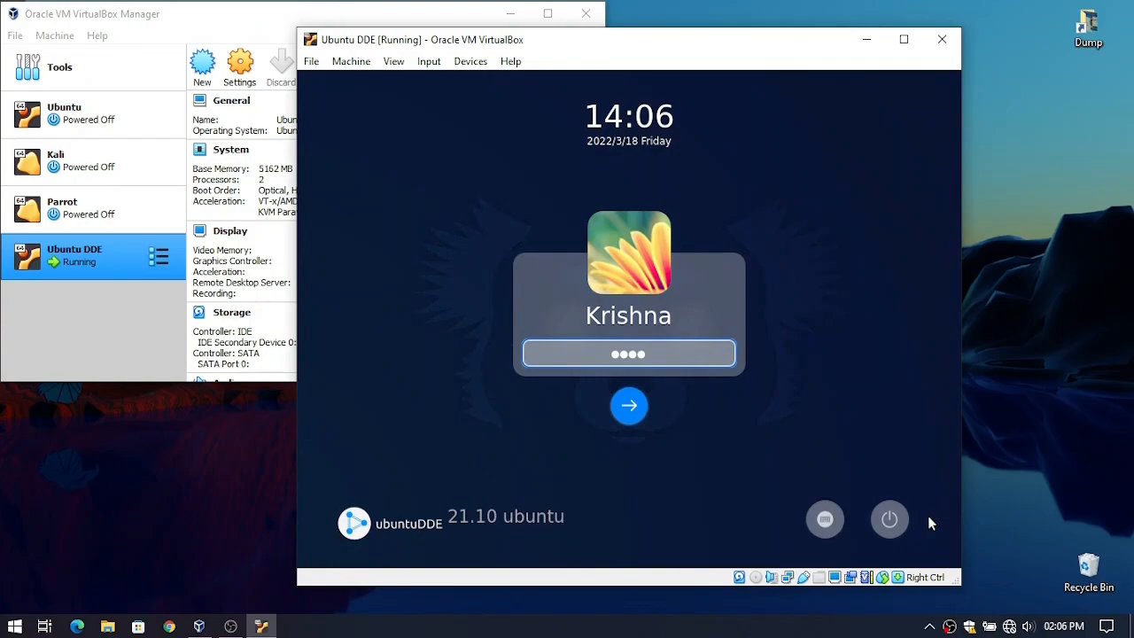
key(Return)
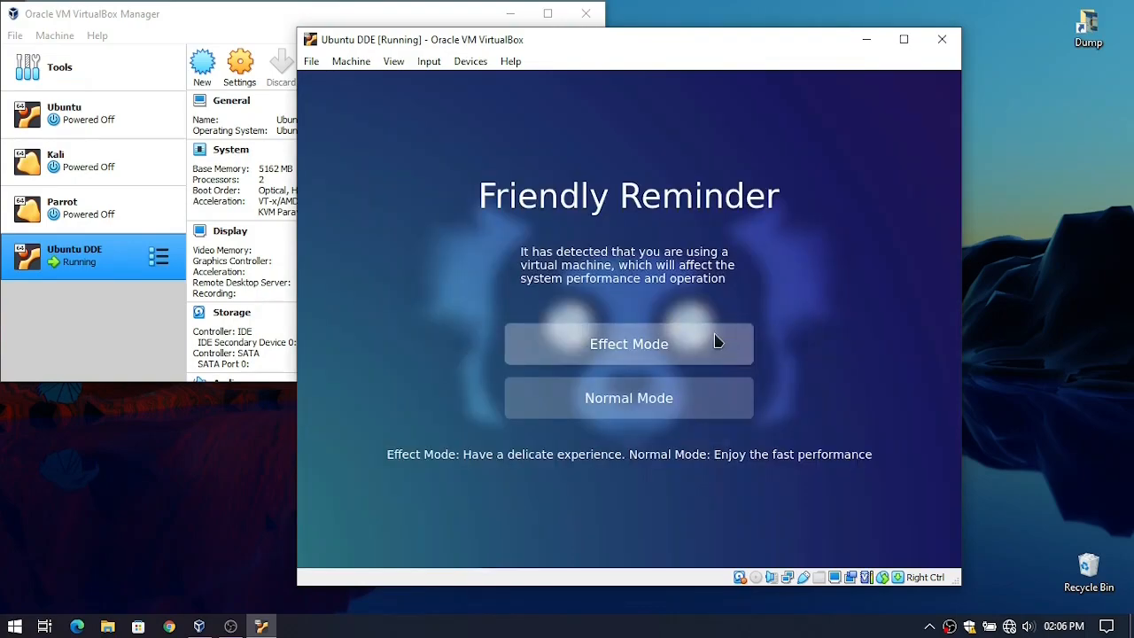
click(688, 352)
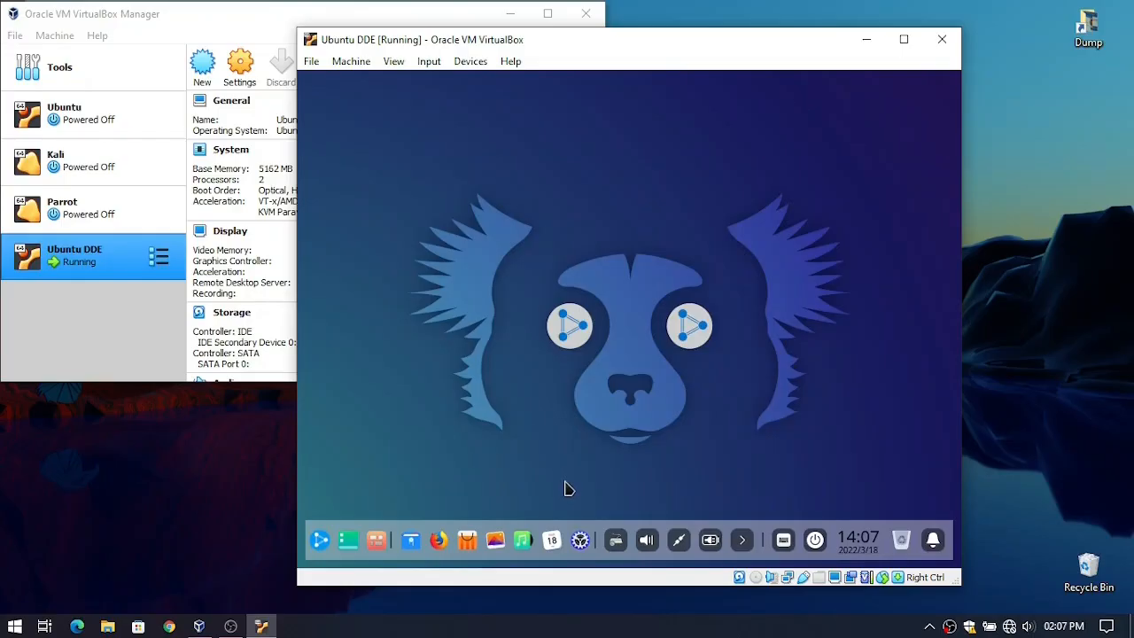
Set the display resolution of the installed UbuntuDDE system to 1360×768 and save the display settings.
click(581, 544)
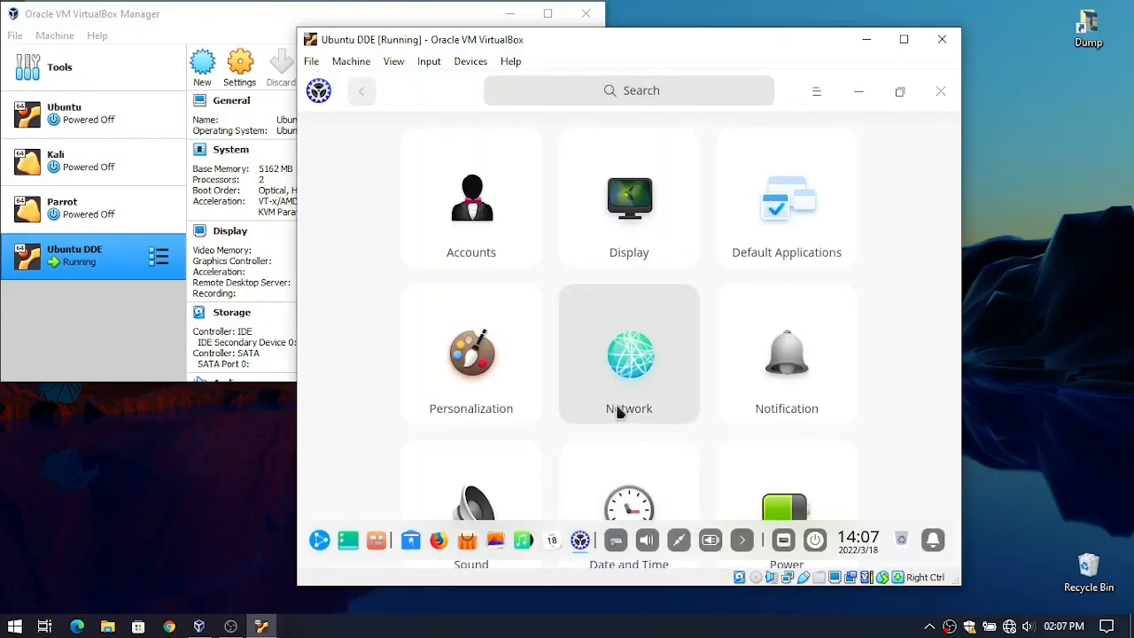
click(640, 231)
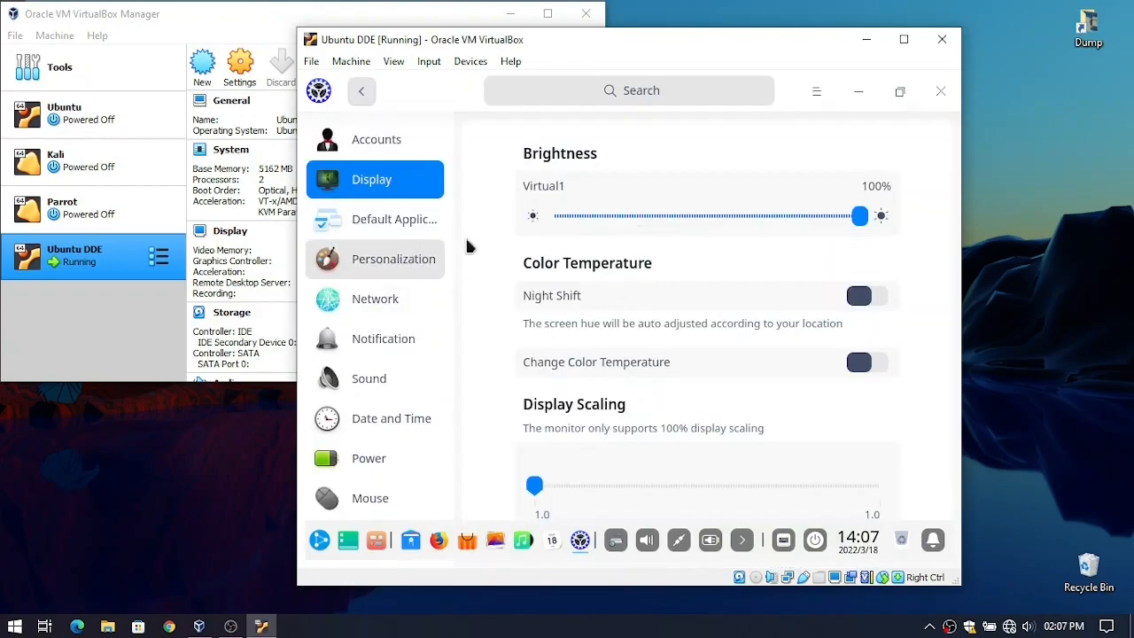
scroll(645, 370, down, 3)
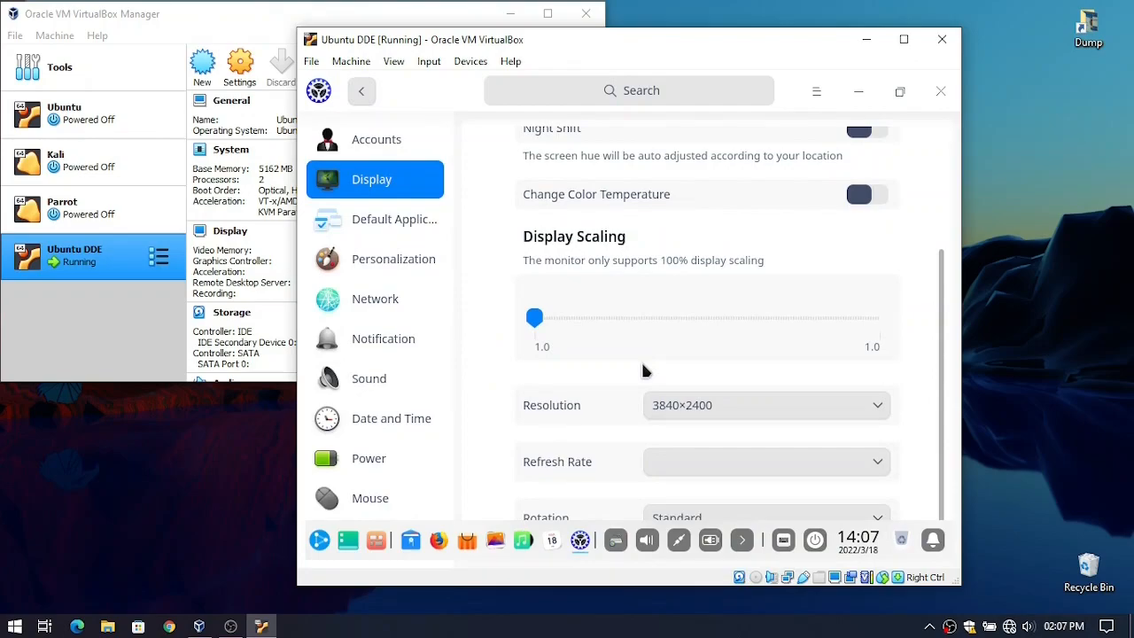
click(686, 415)
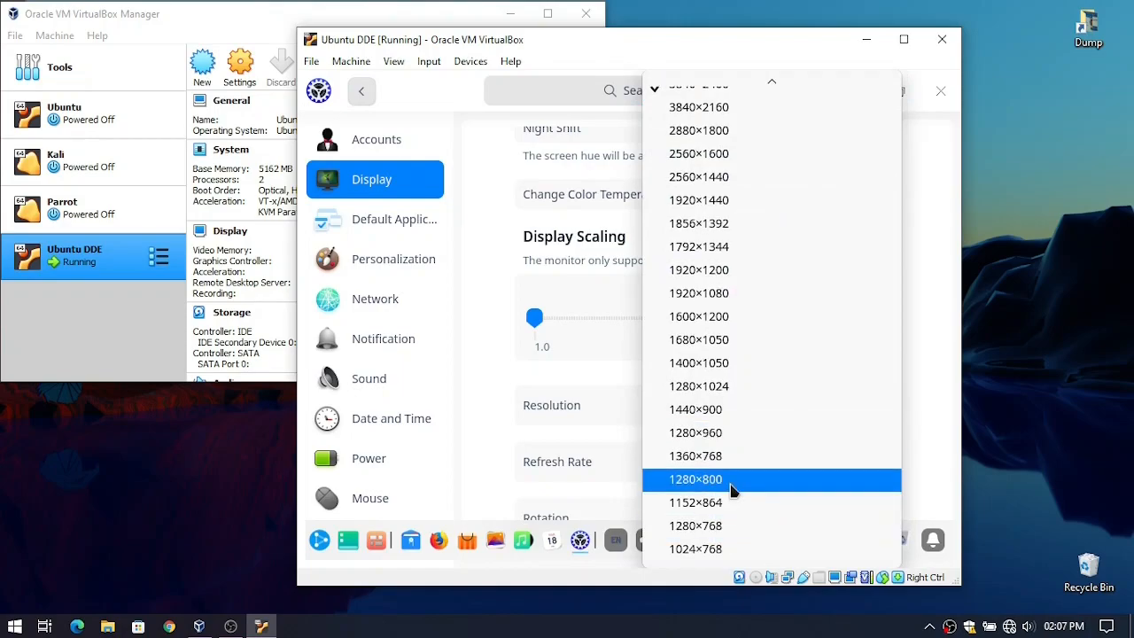
click(721, 455)
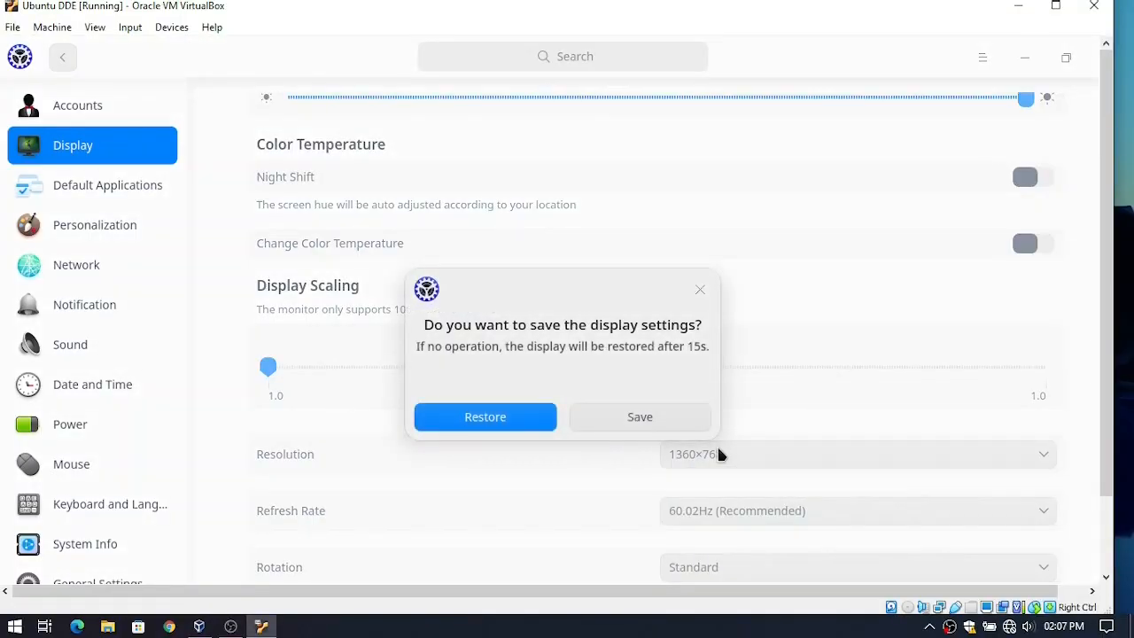
click(670, 414)
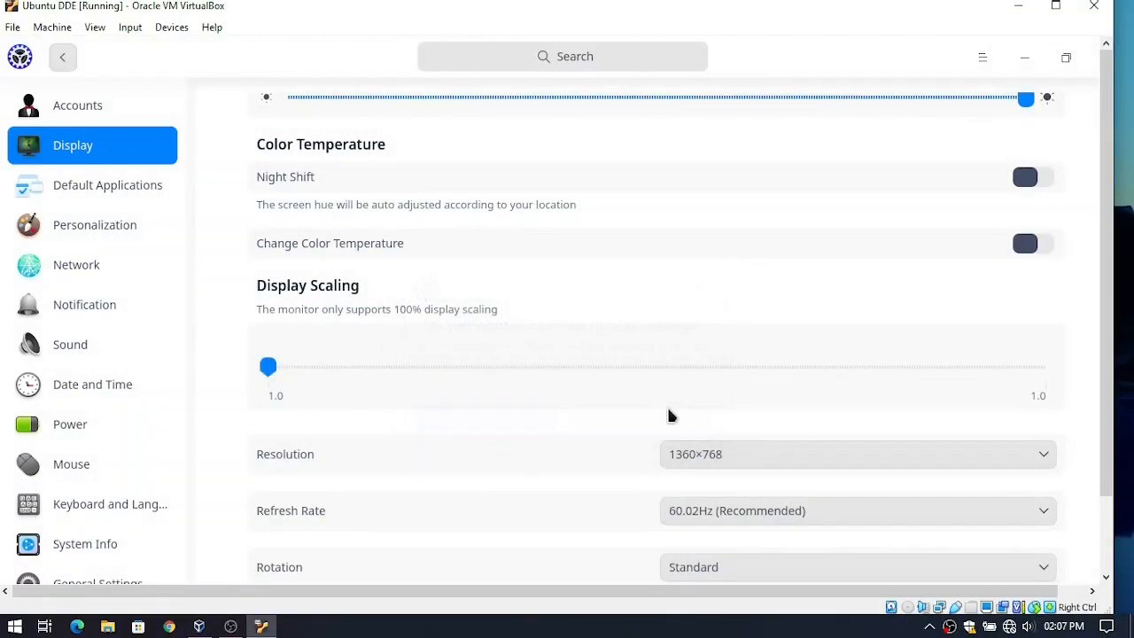
Switch the virtual machine to full screen, then restore the maximized settings window and move it toward the middle of the desktop.
click(1056, 9)
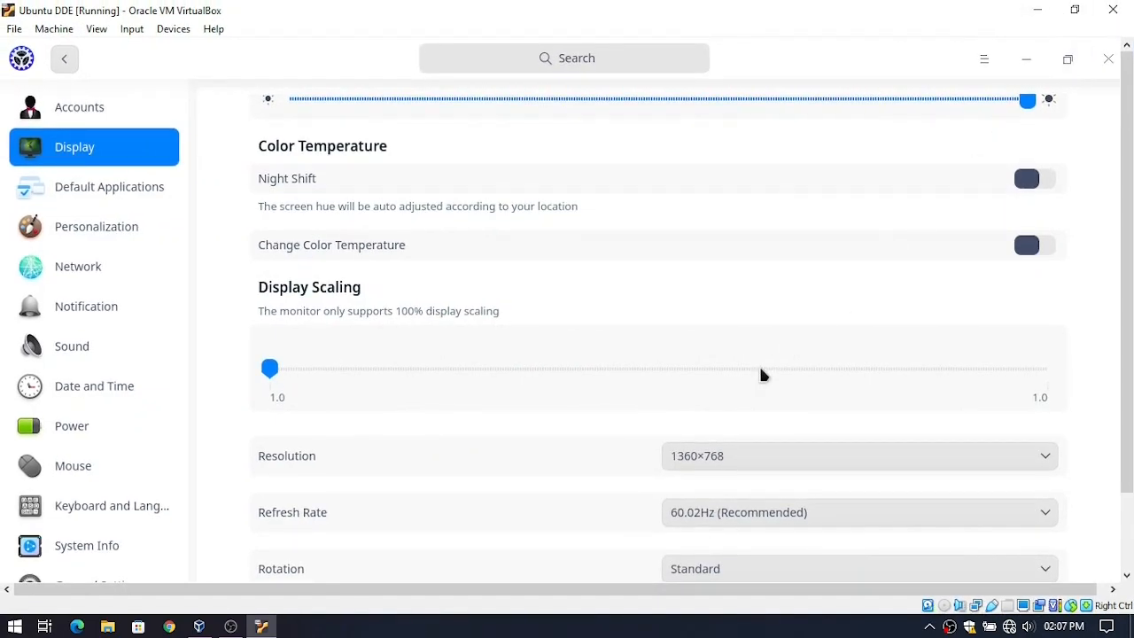
key(ctrl+f)
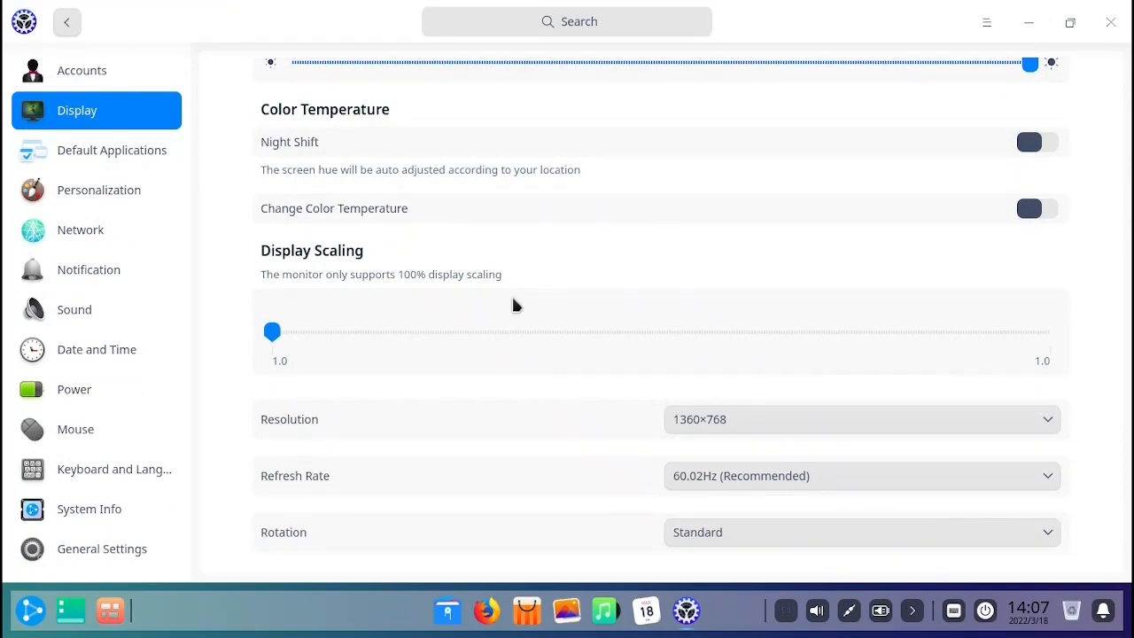
click(1070, 23)
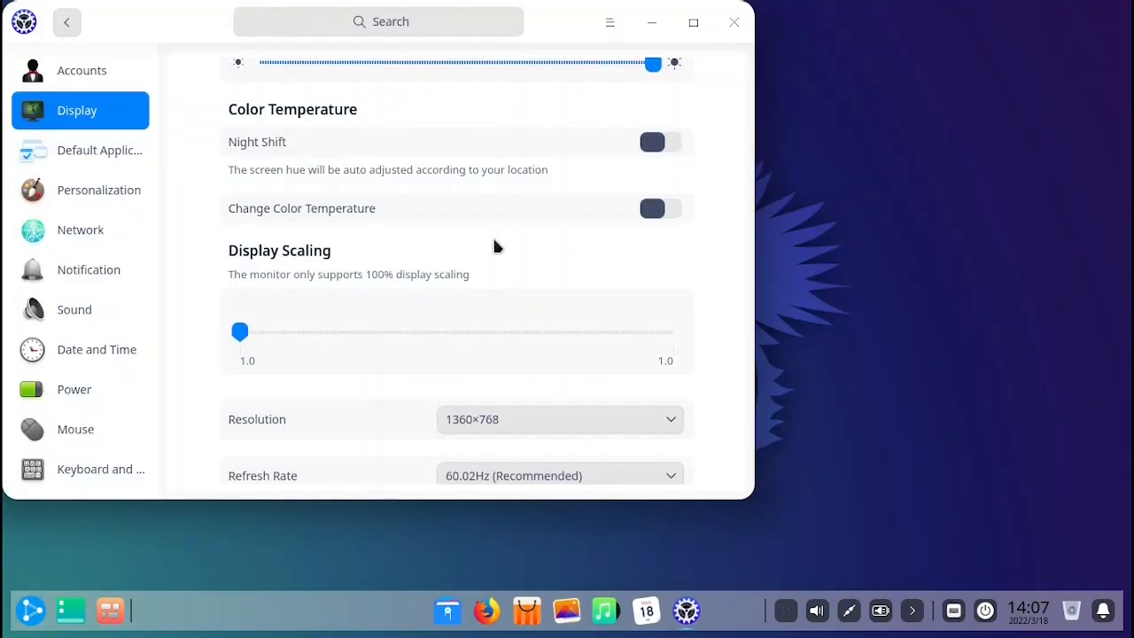
drag(568, 25, 714, 84)
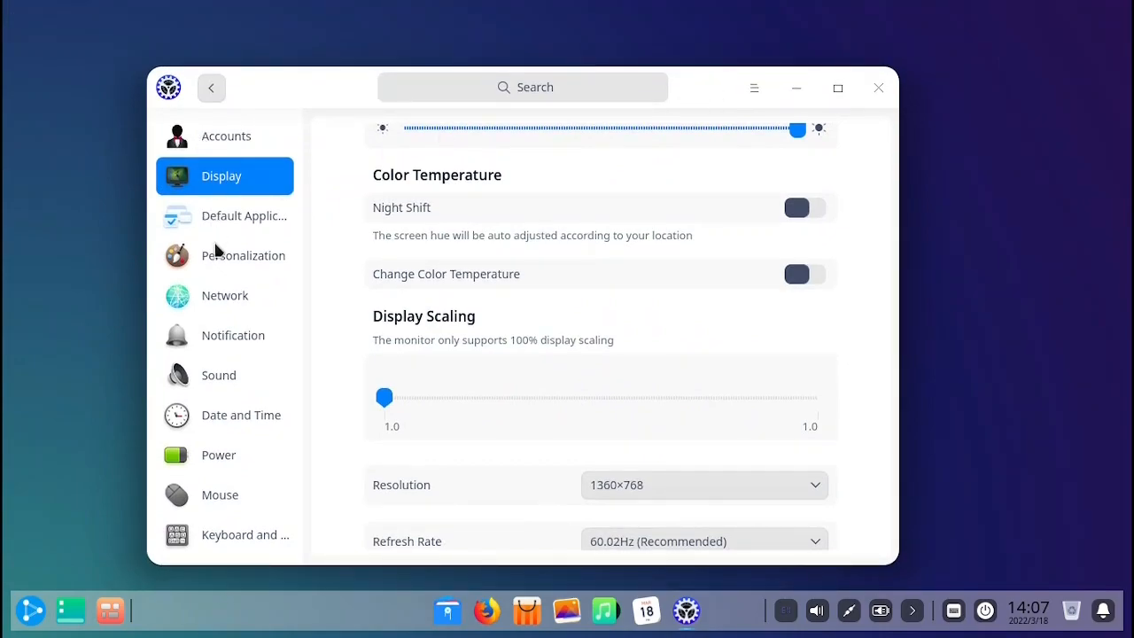
Examine the About This PC details in the system information, from the edition and kernel down to the processor and memory.
scroll(215, 250, down, 2)
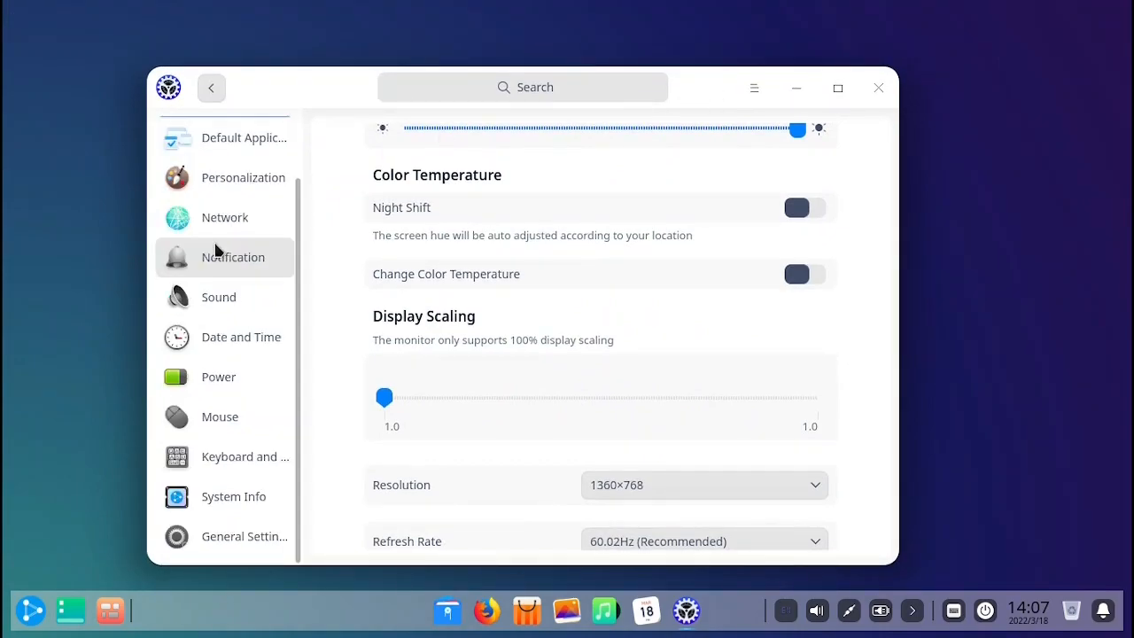
click(224, 501)
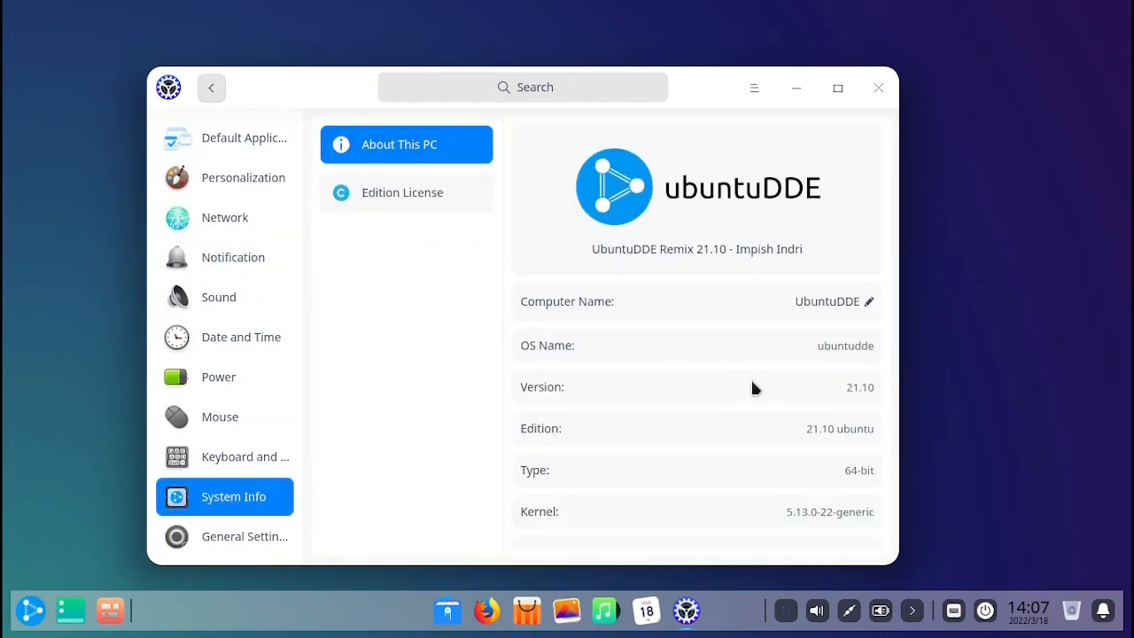
scroll(752, 382, down, 2)
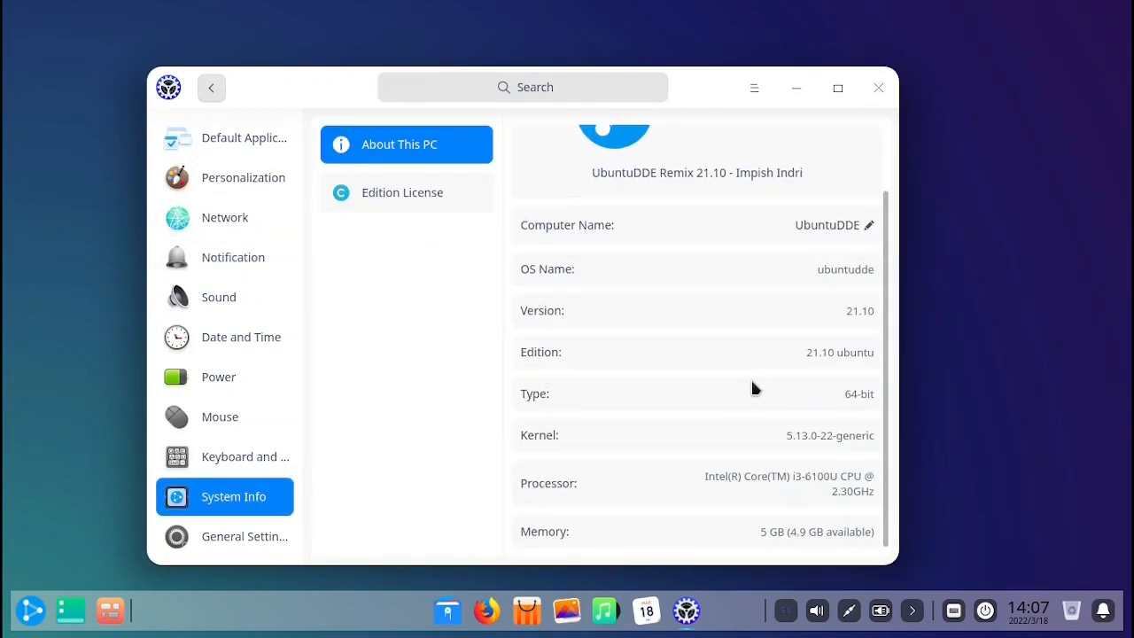
scroll(752, 388, up, 2)
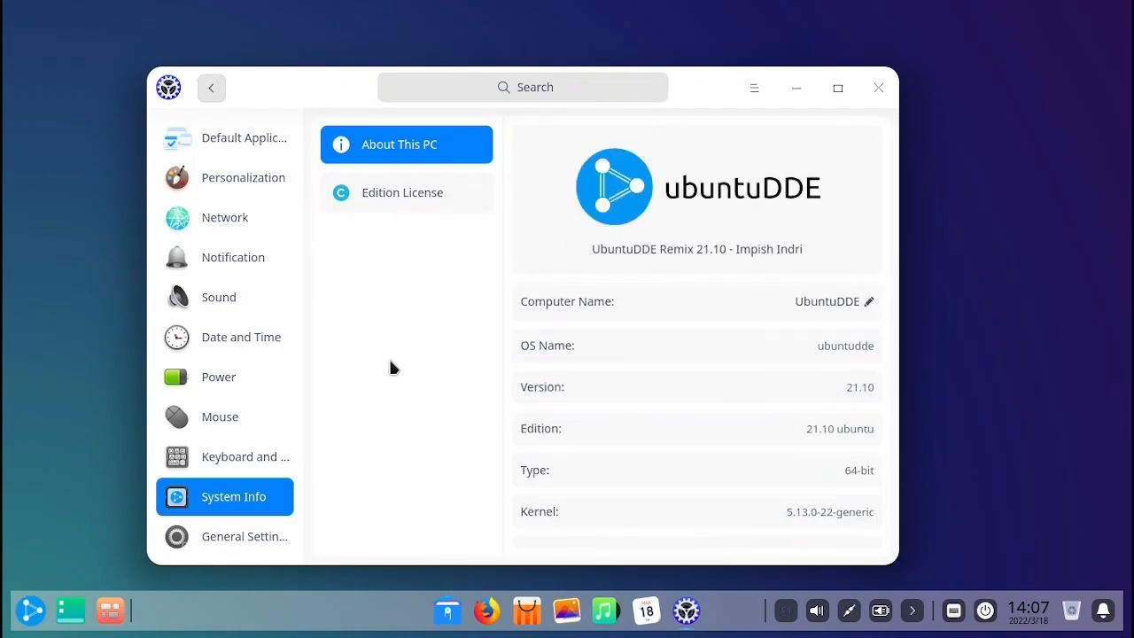
Change the desktop theme to Dark in the personalization settings and check the desktop's context menu in the new theme.
click(230, 187)
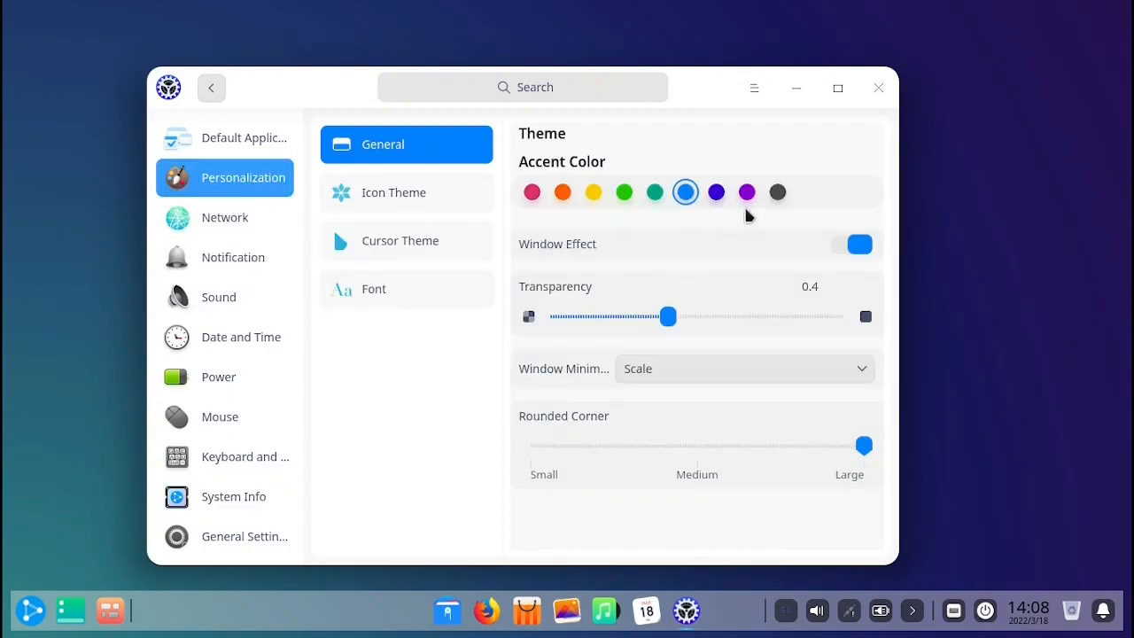
scroll(762, 199, up, 1)
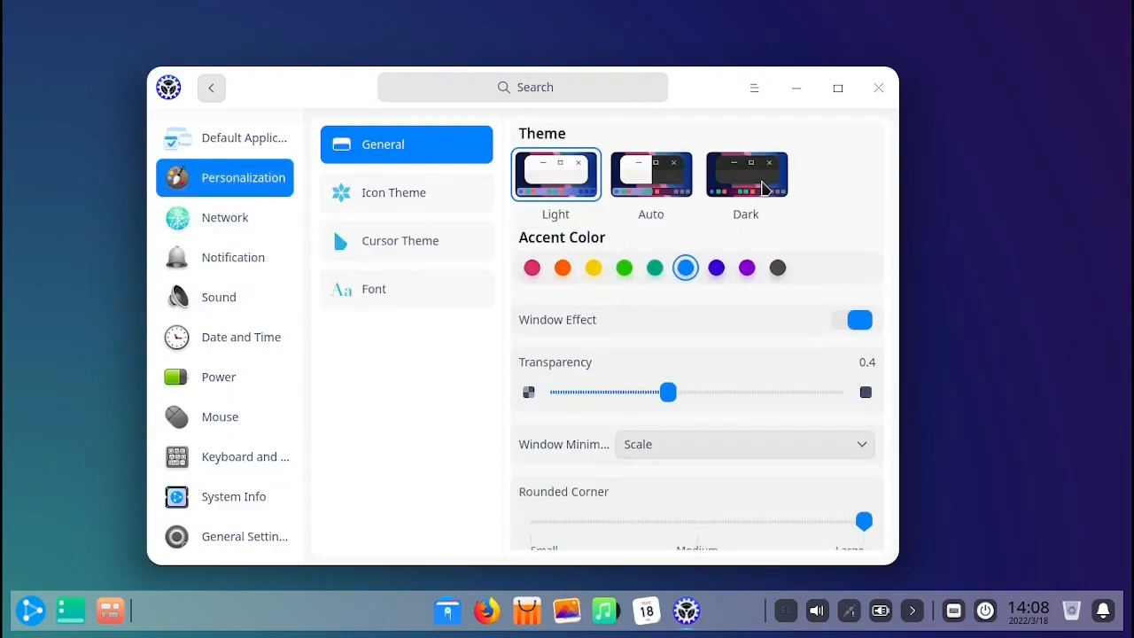
click(761, 188)
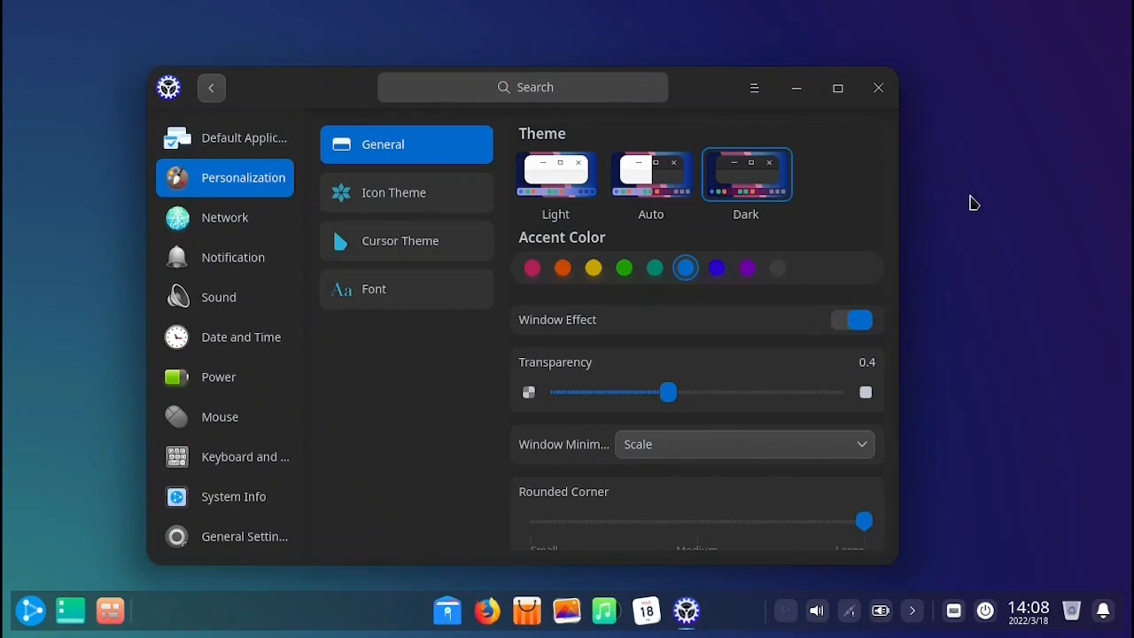
right_click(966, 190)
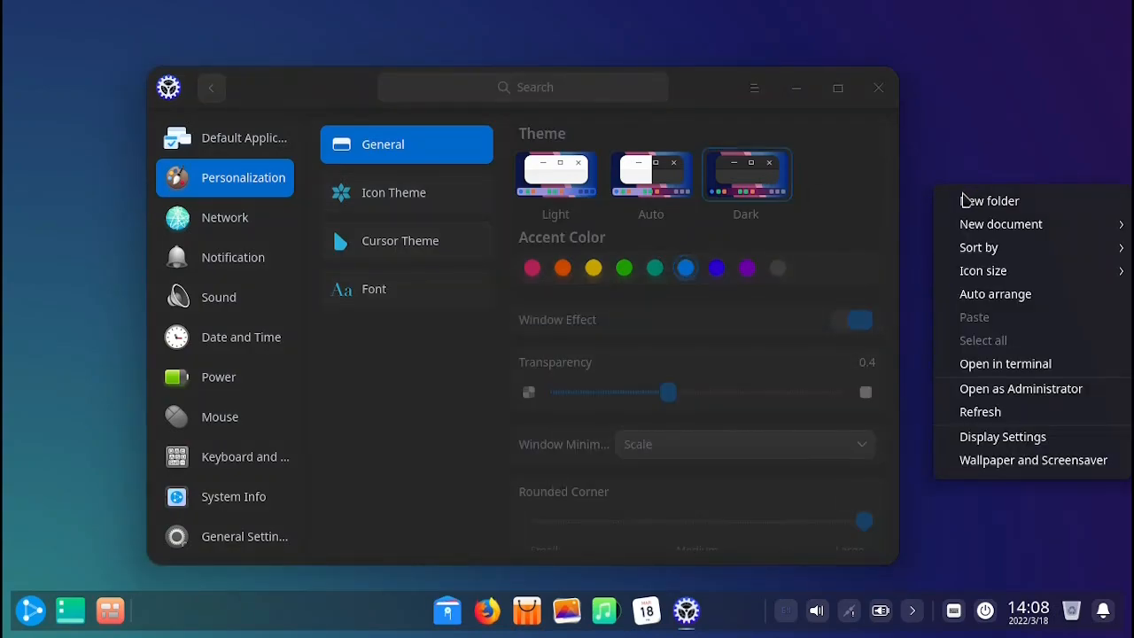
mouse_move(966, 271)
click(993, 149)
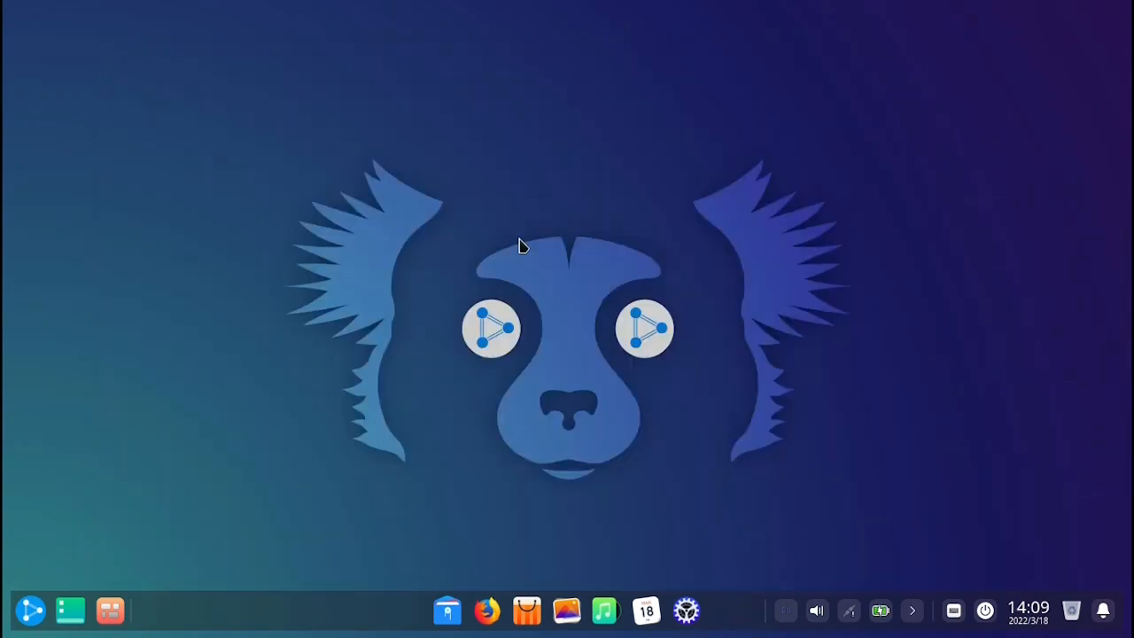
Shut down the UbuntuDDE system from its power options.
click(985, 611)
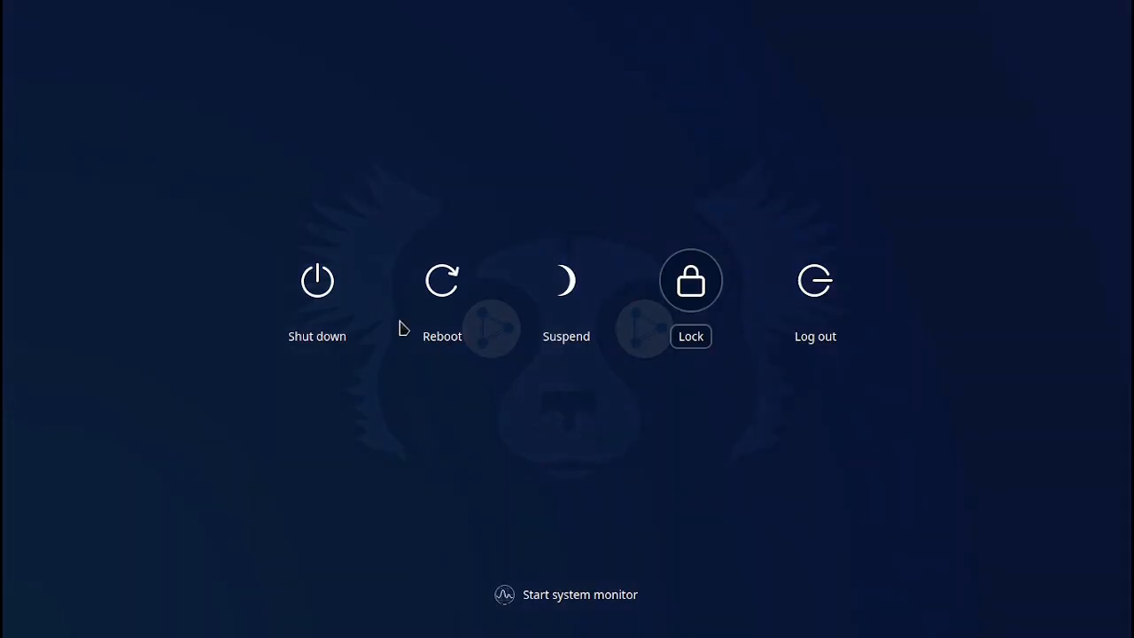
click(319, 281)
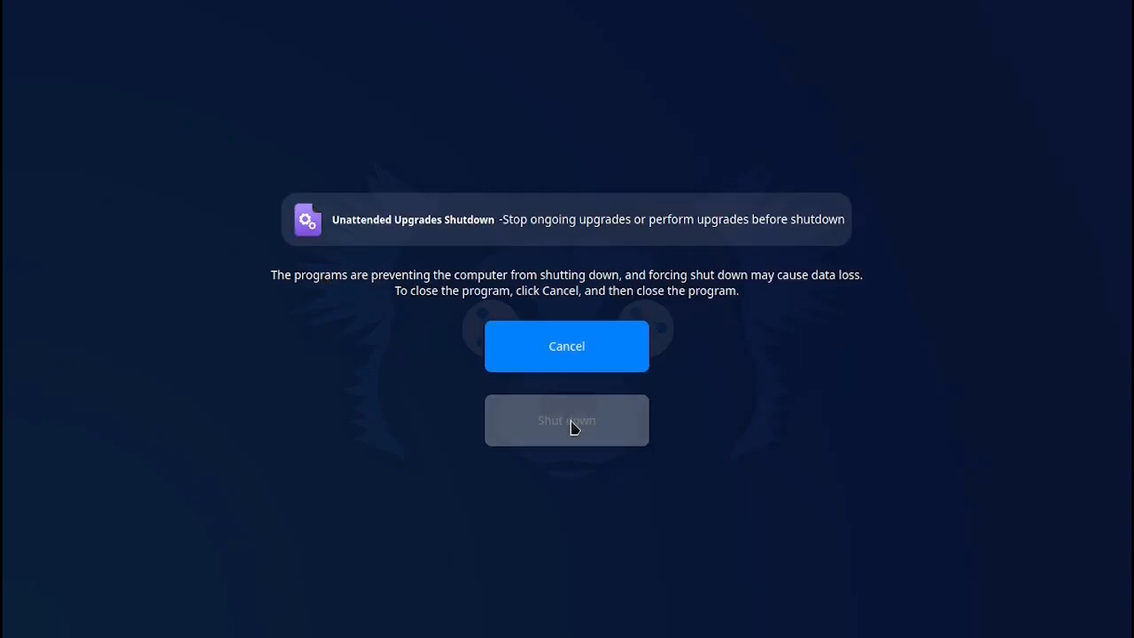